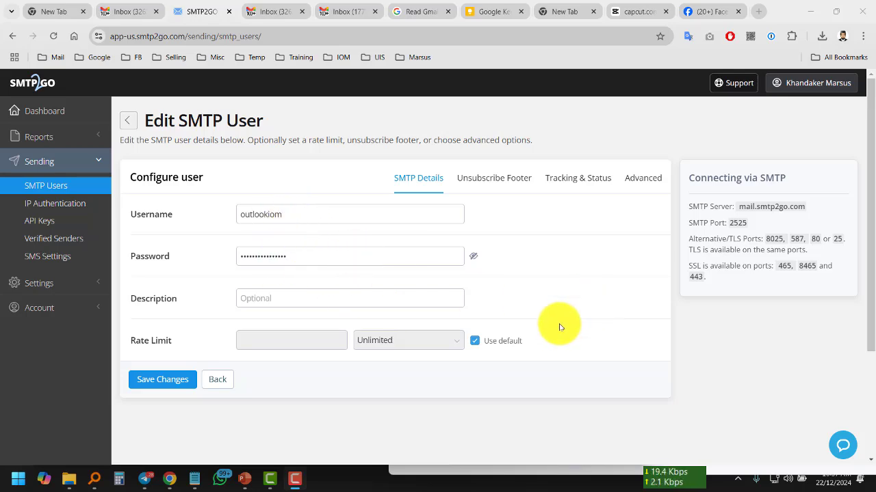
Step: Launch the classic Outlook app and open its account information page
{"action": "left_click", "coordinate": [18, 479]}
{"action": "type", "text": "out"}
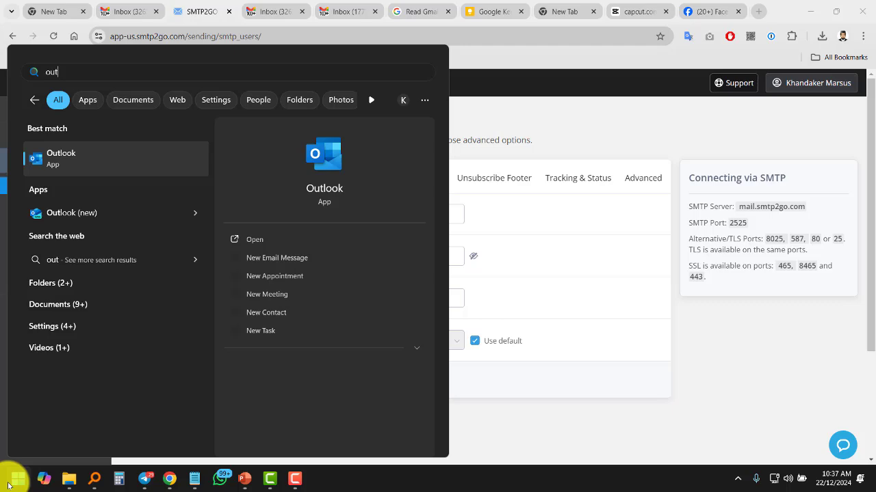
{"action": "key", "text": "Return"}
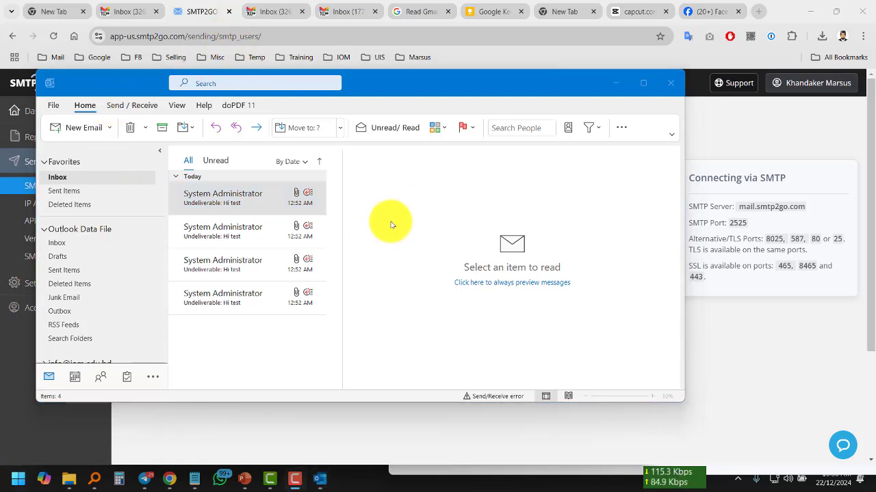
{"action": "left_click", "coordinate": [54, 106]}
{"action": "left_click", "coordinate": [54, 105]}
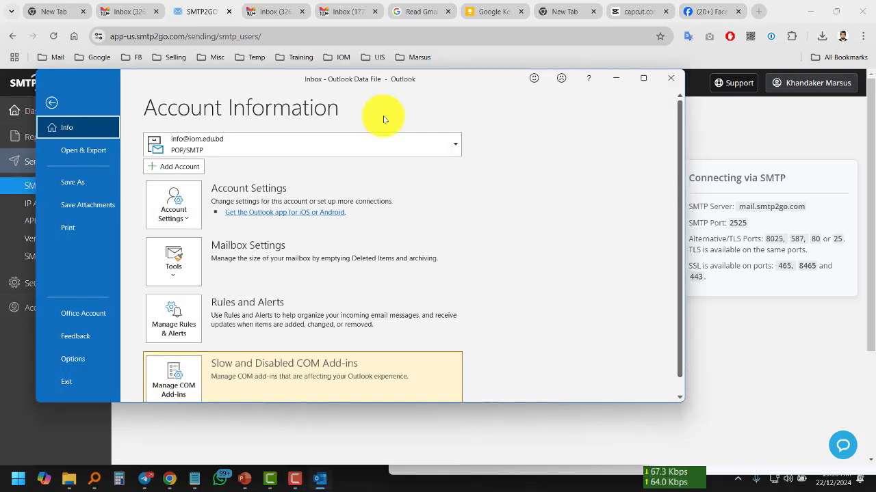
Step: Open the email accounts list through profile management and move its window clear of the mail setup dialog
{"action": "left_click", "coordinate": [183, 222]}
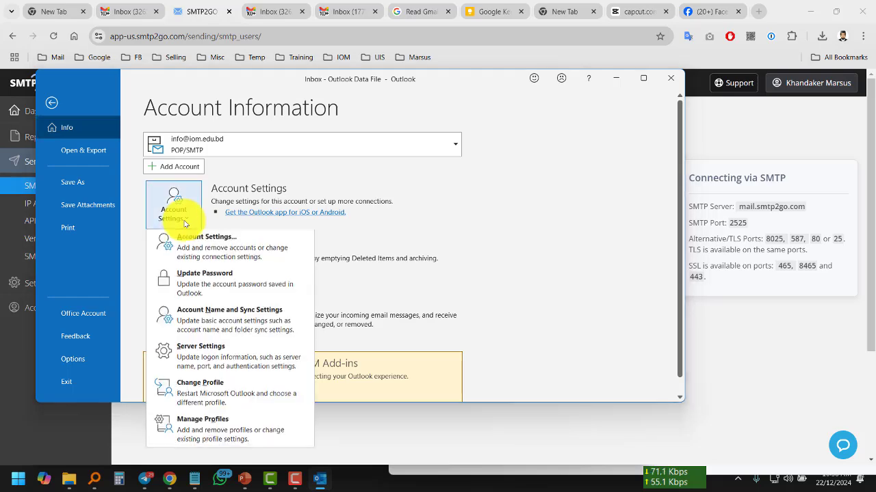
{"action": "left_click", "coordinate": [176, 424]}
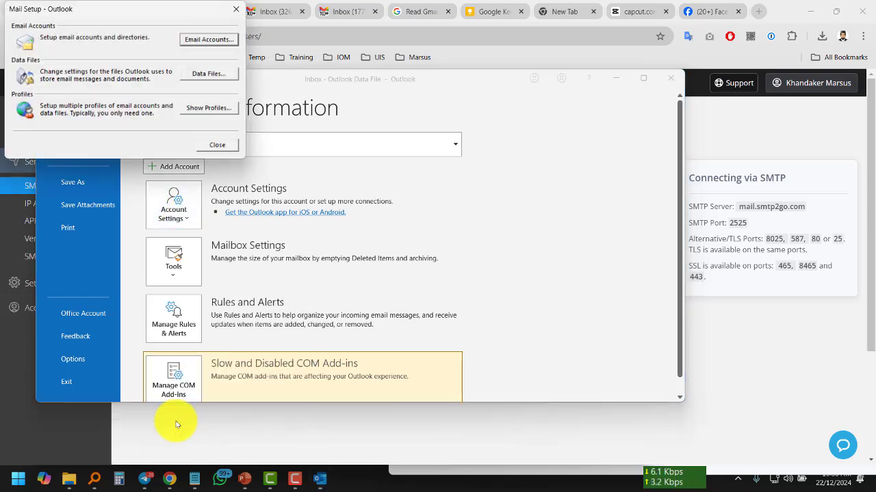
{"action": "left_click", "coordinate": [207, 40]}
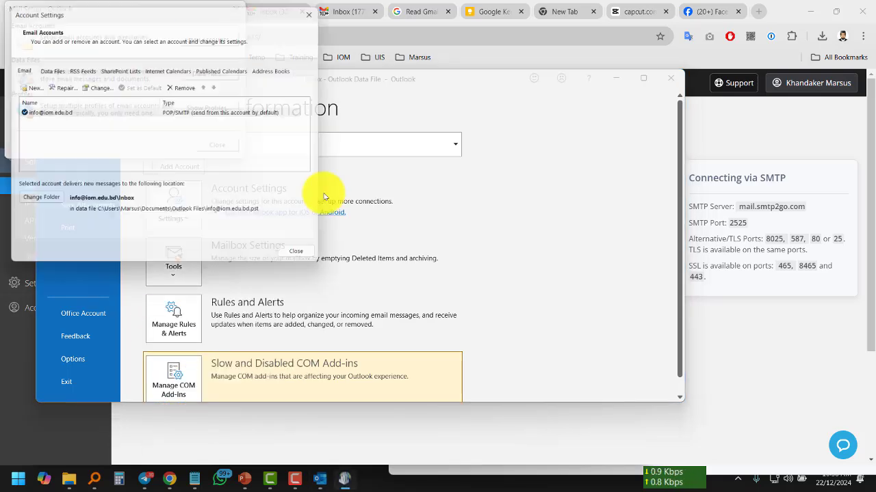
{"action": "left_click_drag", "start_coordinate": [121, 16], "coordinate": [398, 132]}
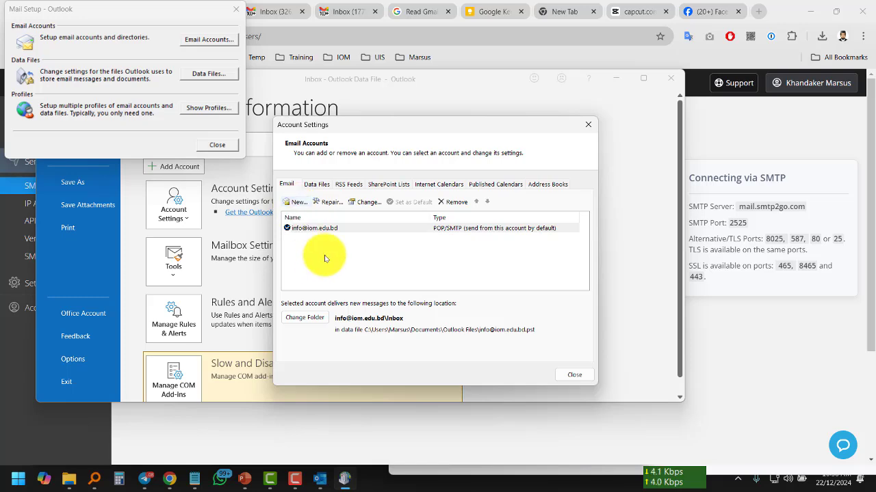
Step: Open the POP account's settings and review its email address, incoming mail server and outgoing mail server
{"action": "double_click", "coordinate": [319, 229]}
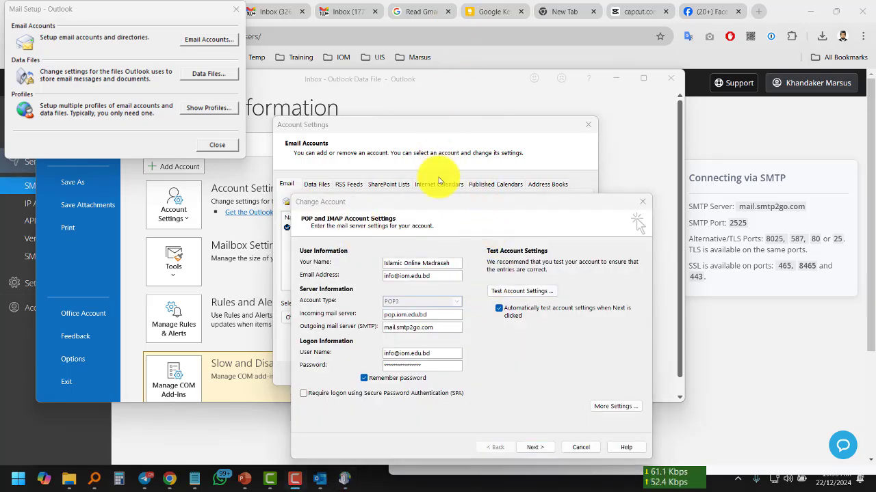
{"action": "left_click_drag", "start_coordinate": [437, 205], "coordinate": [411, 97]}
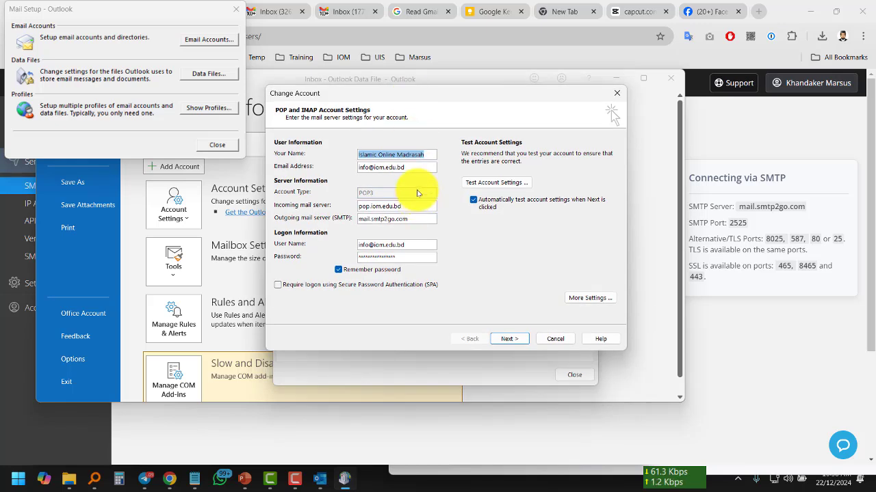
{"action": "double_click", "coordinate": [391, 167]}
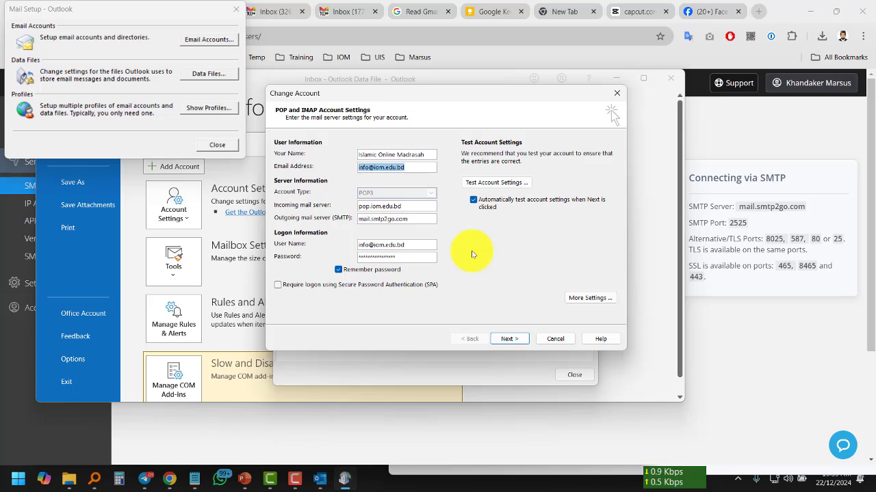
{"action": "double_click", "coordinate": [380, 206]}
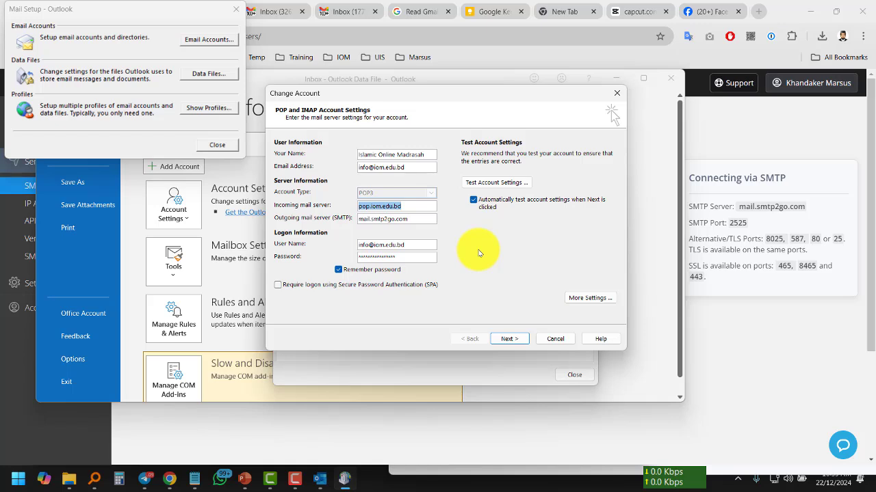
{"action": "left_click", "coordinate": [419, 219]}
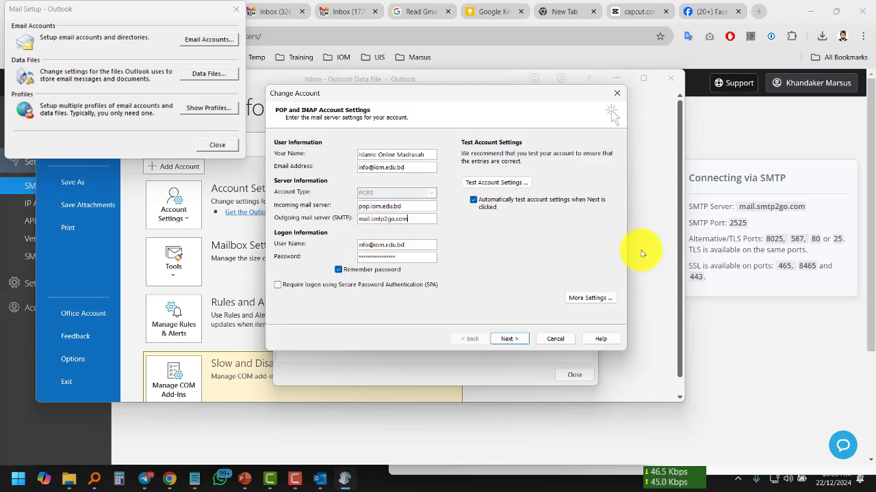
Step: Check the SMTP server name on the SMTP2GO user page in Chrome and return to the Outlook account settings
{"action": "left_click", "coordinate": [731, 248]}
{"action": "left_click_drag", "start_coordinate": [738, 206], "coordinate": [805, 206]}
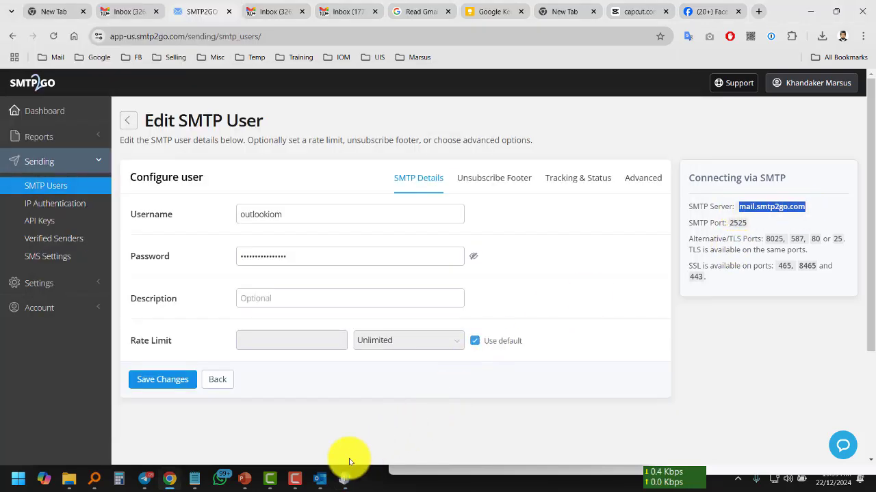
{"action": "left_click", "coordinate": [345, 478]}
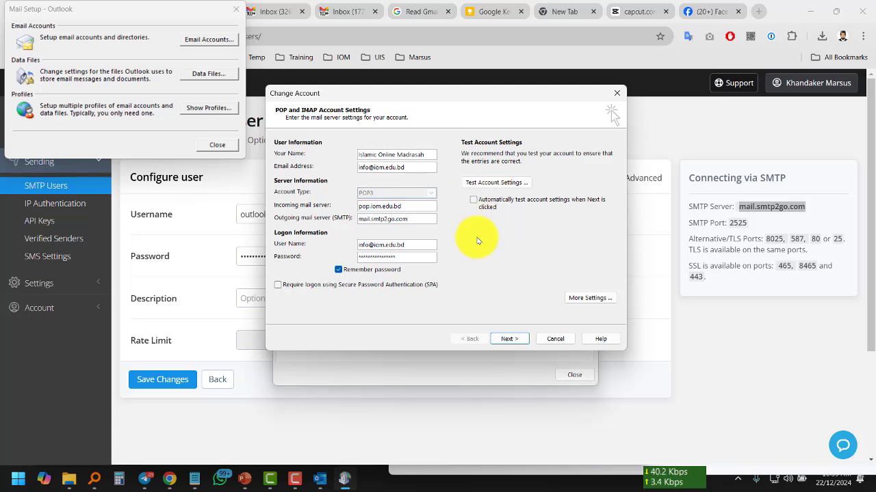
Step: Examine the account's outgoing server authentication and compare its logon user name with the SMTP2GO user page
{"action": "left_click", "coordinate": [582, 296]}
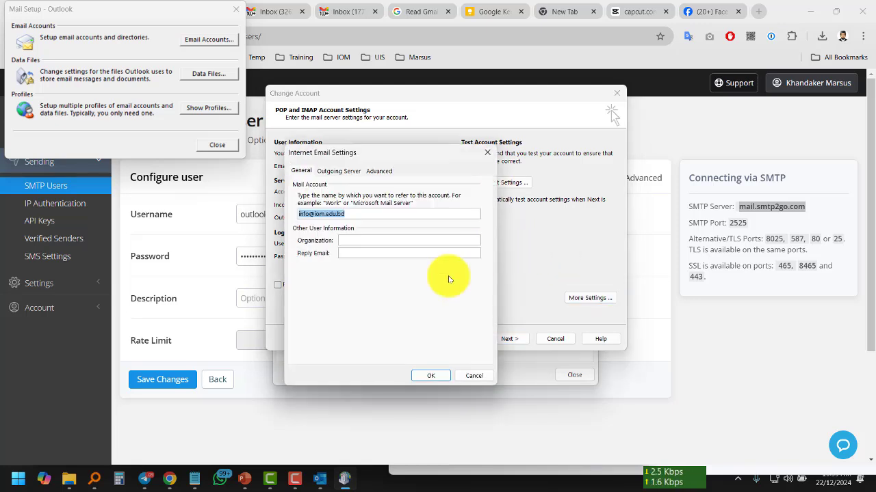
{"action": "left_click", "coordinate": [339, 171]}
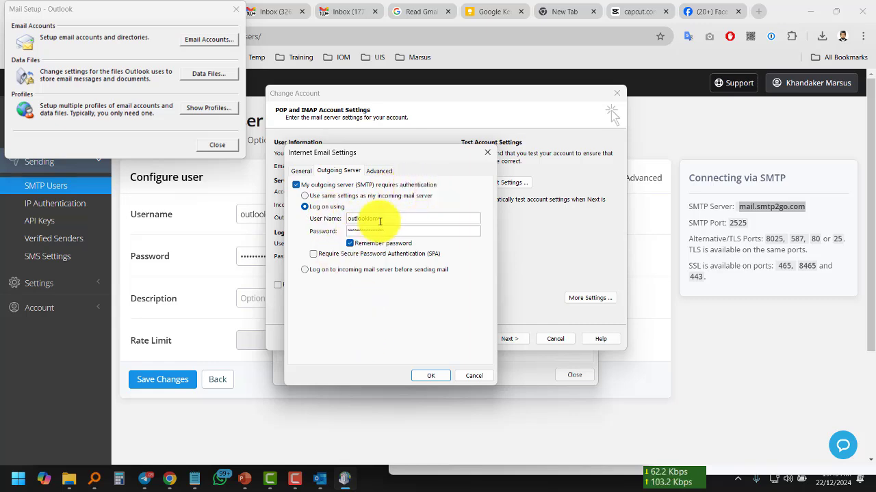
{"action": "left_click", "coordinate": [234, 235]}
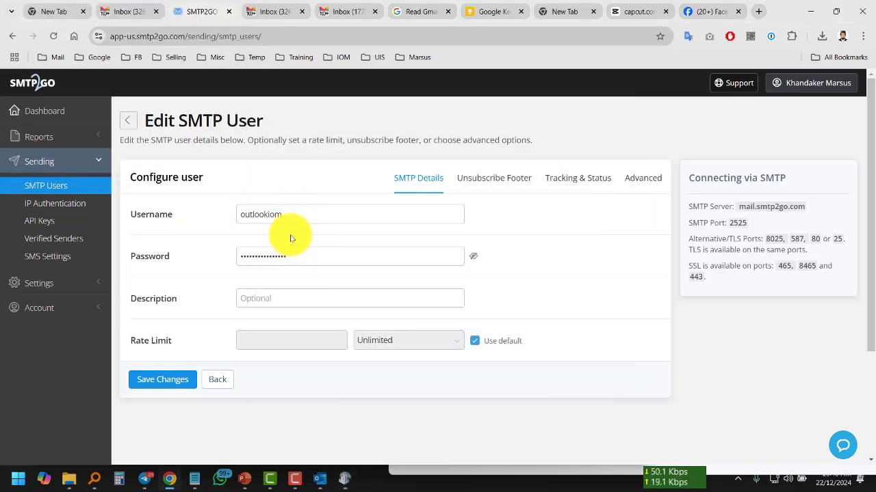
{"action": "left_click", "coordinate": [344, 478]}
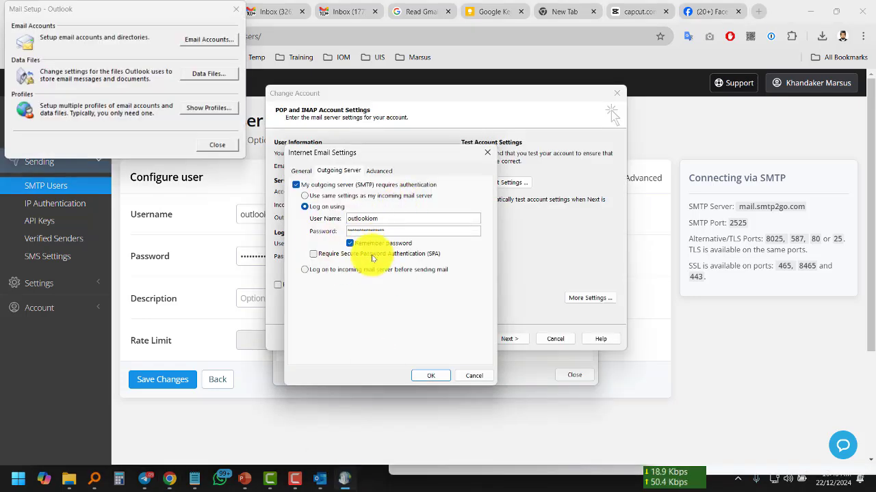
Step: Review the account's general, outgoing server and advanced settings, including server ports and encryption, and accept them
{"action": "left_click", "coordinate": [379, 170]}
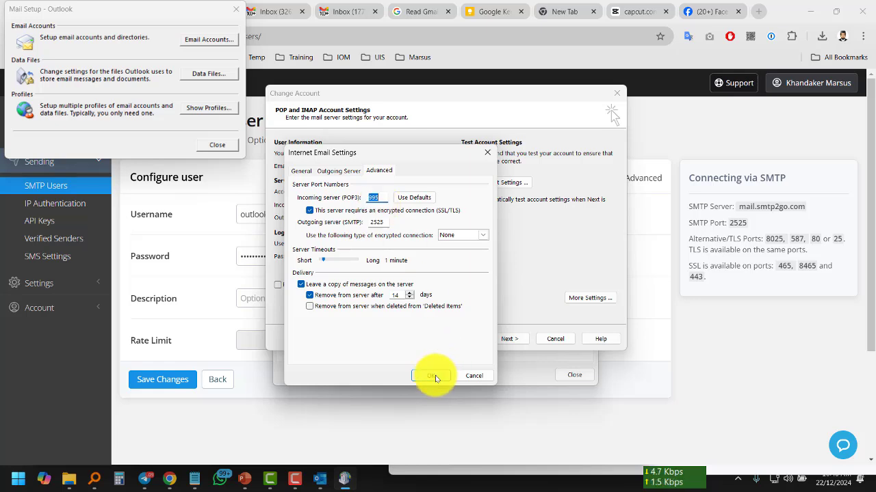
{"action": "left_click", "coordinate": [301, 171]}
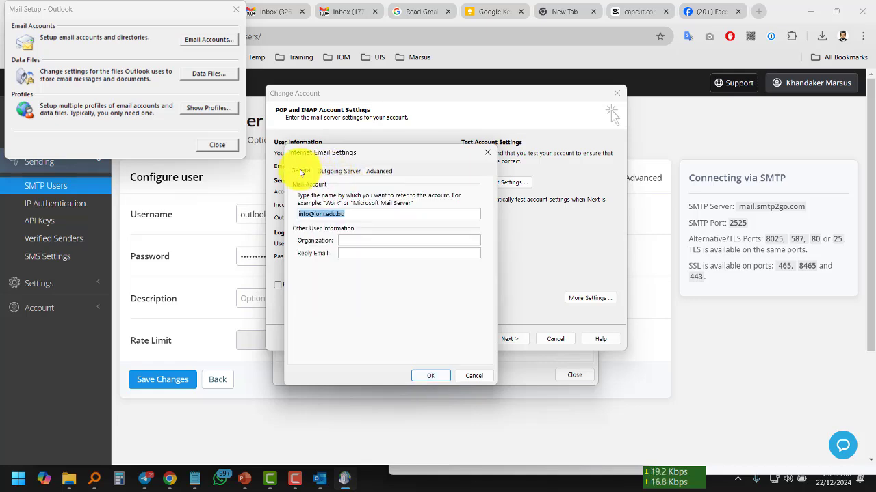
{"action": "left_click", "coordinate": [339, 171]}
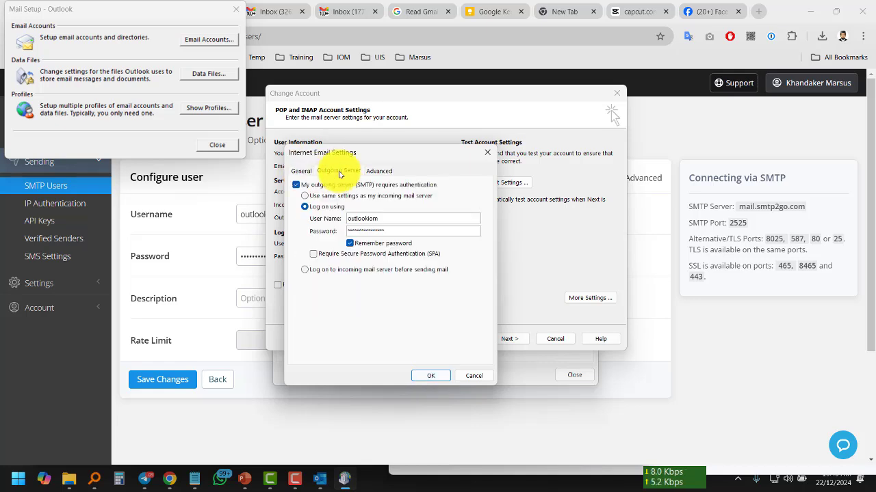
{"action": "left_click", "coordinate": [380, 171]}
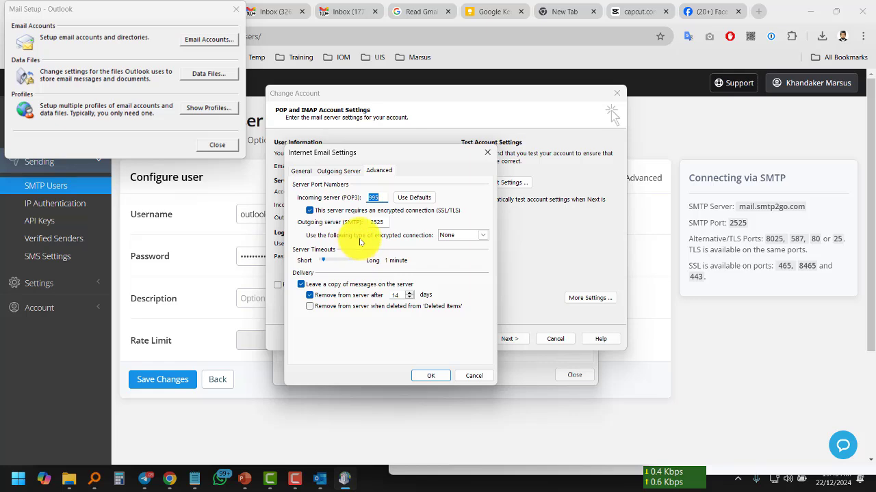
{"action": "left_click", "coordinate": [310, 210]}
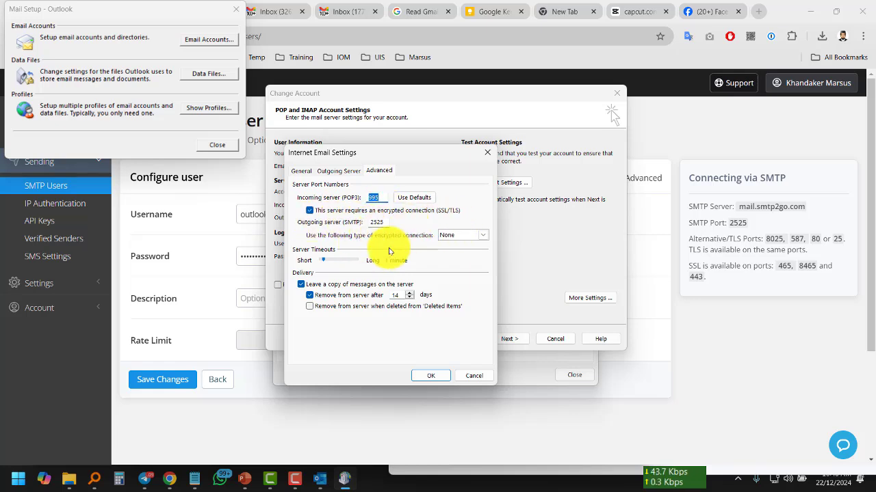
{"action": "left_click", "coordinate": [430, 376]}
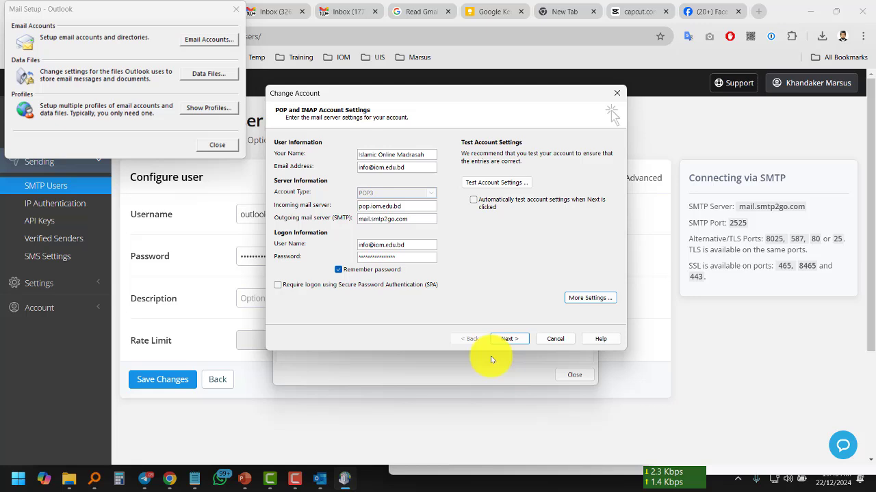
Step: Test the account settings, review the status of each test task, and continue past the account settings form
{"action": "left_click", "coordinate": [495, 182]}
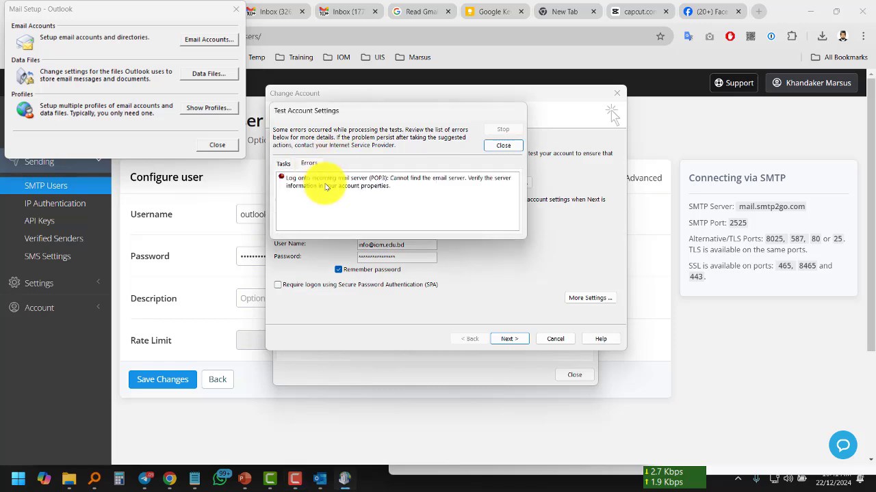
{"action": "left_click", "coordinate": [283, 164]}
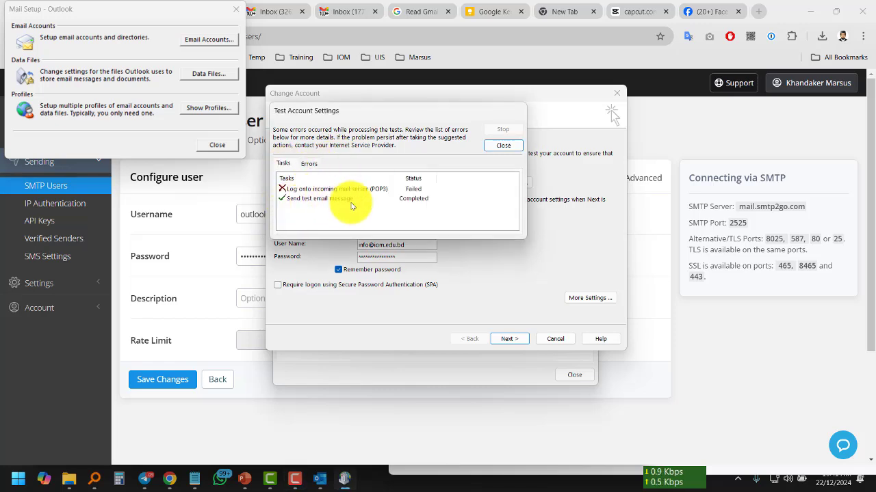
{"action": "left_click", "coordinate": [503, 145]}
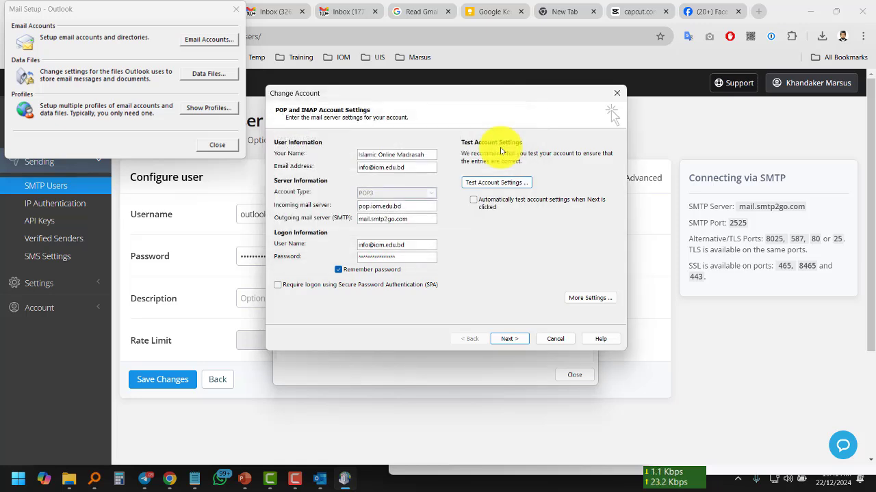
{"action": "left_click", "coordinate": [509, 339]}
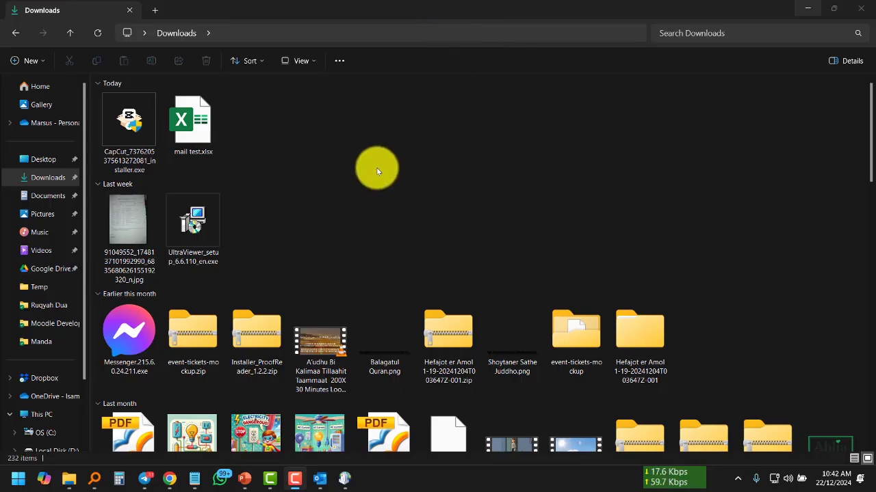
Step: Open mail test.xlsx from Downloads, widen its Name and Mail columns to examine the recipient list, and close the workbook
{"action": "double_click", "coordinate": [207, 135]}
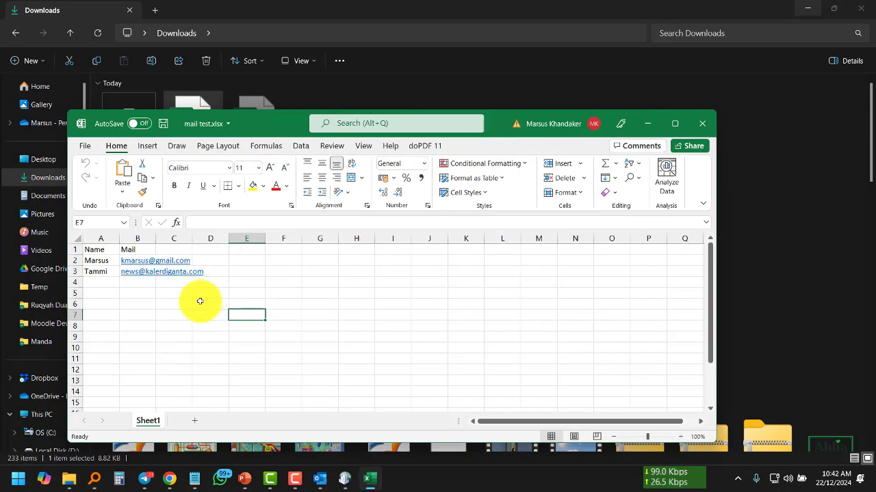
{"action": "left_click_drag", "start_coordinate": [116, 236], "coordinate": [133, 235]}
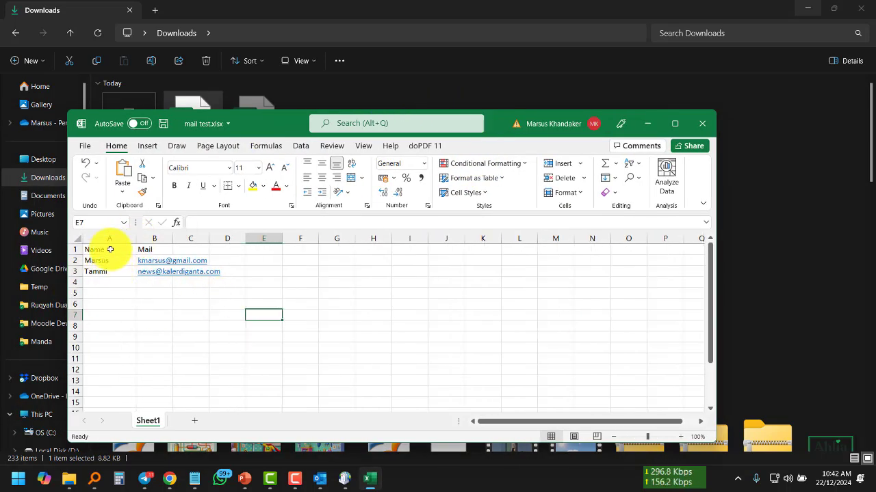
{"action": "left_click", "coordinate": [109, 249]}
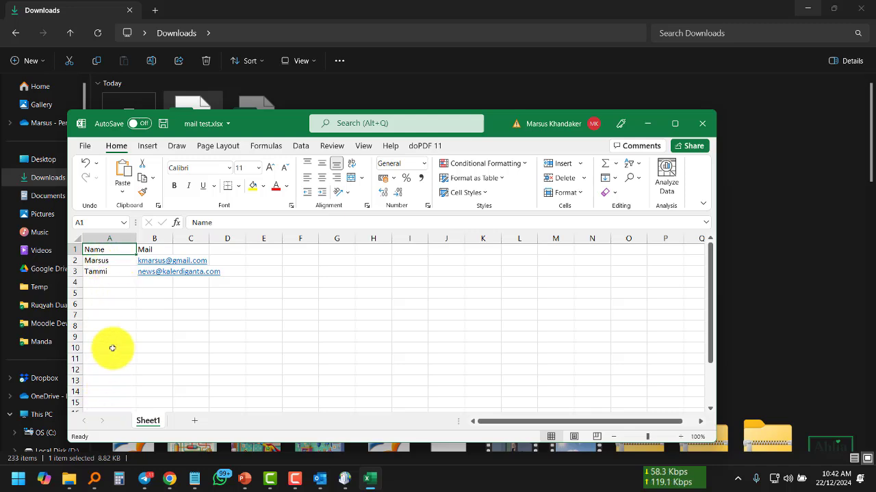
{"action": "left_click_drag", "start_coordinate": [173, 239], "coordinate": [251, 238]}
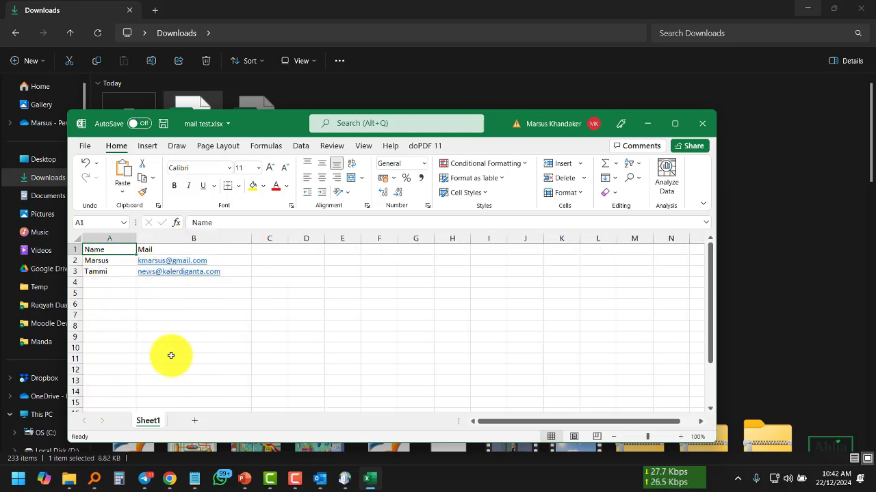
{"action": "left_click", "coordinate": [149, 233]}
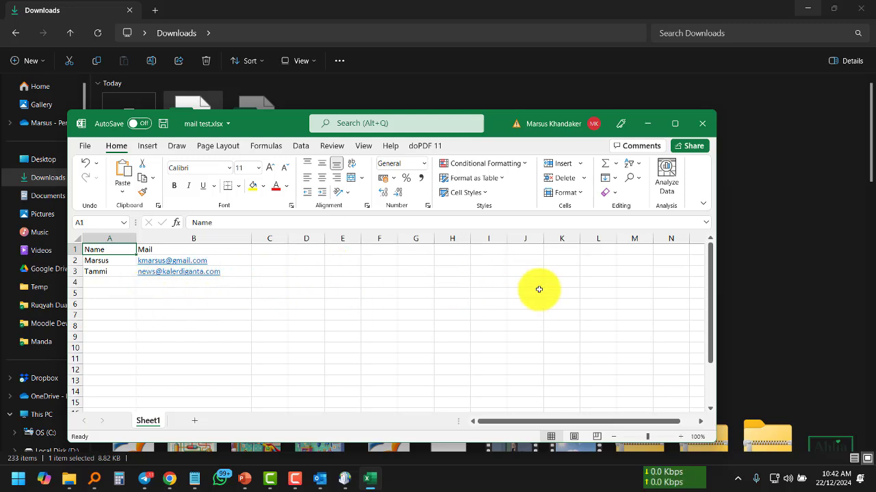
{"action": "left_click", "coordinate": [702, 124]}
{"action": "left_click", "coordinate": [394, 258]}
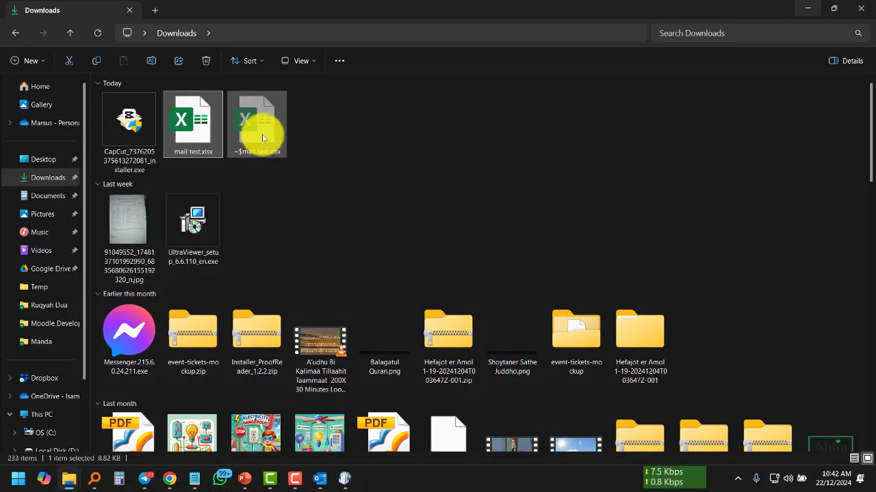
Step: Launch Word from the Windows search
{"action": "left_click", "coordinate": [19, 478]}
{"action": "type", "text": "word"}
{"action": "key", "text": "Return"}
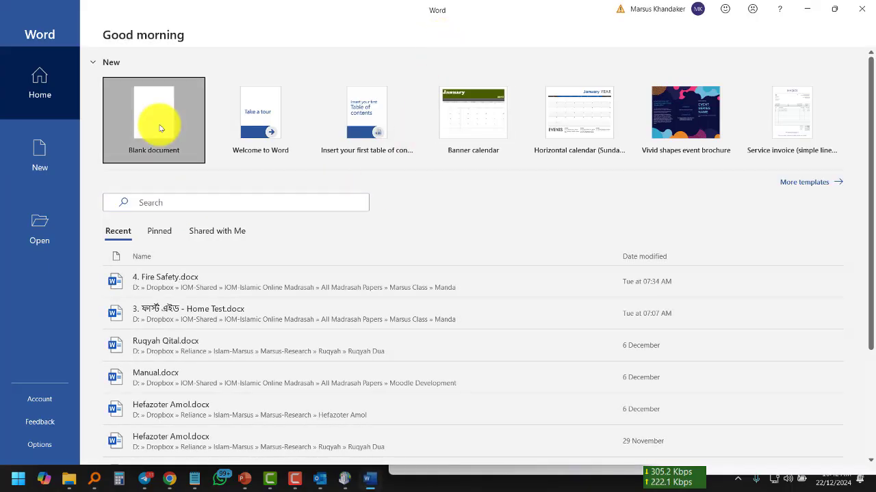
Step: Create a blank document and start the step-by-step mail merge for letters, using the current document as the starting document
{"action": "left_click", "coordinate": [166, 137]}
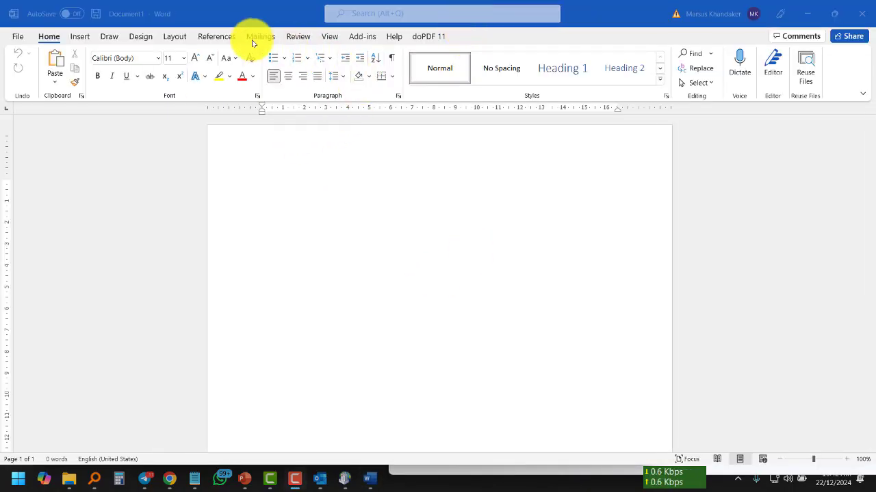
{"action": "left_click", "coordinate": [260, 37]}
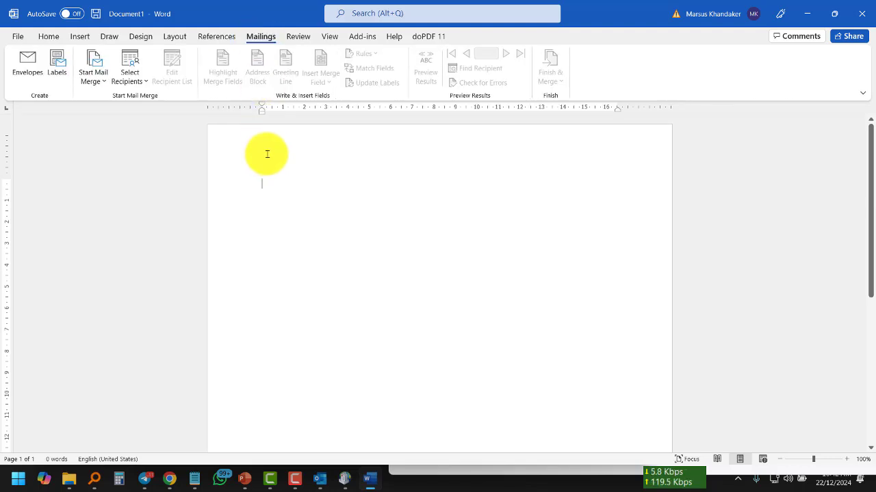
{"action": "left_click", "coordinate": [92, 79]}
{"action": "left_click", "coordinate": [115, 200]}
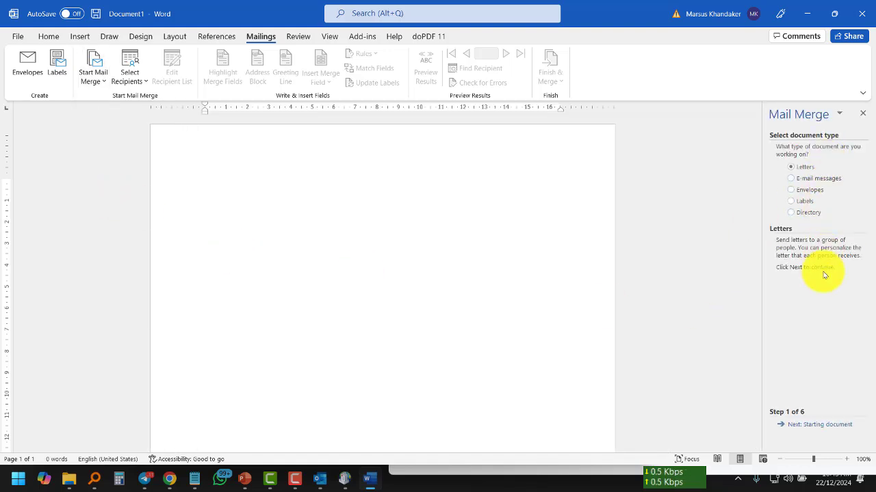
{"action": "left_click", "coordinate": [816, 433]}
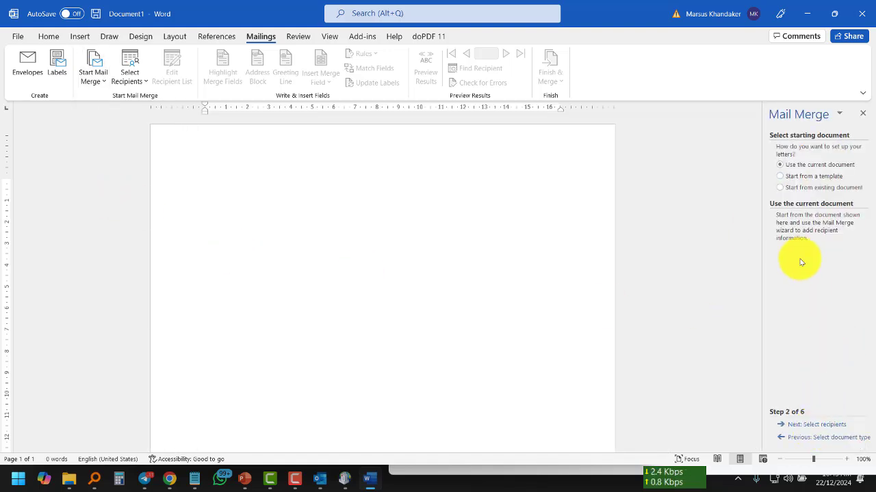
{"action": "left_click", "coordinate": [811, 426]}
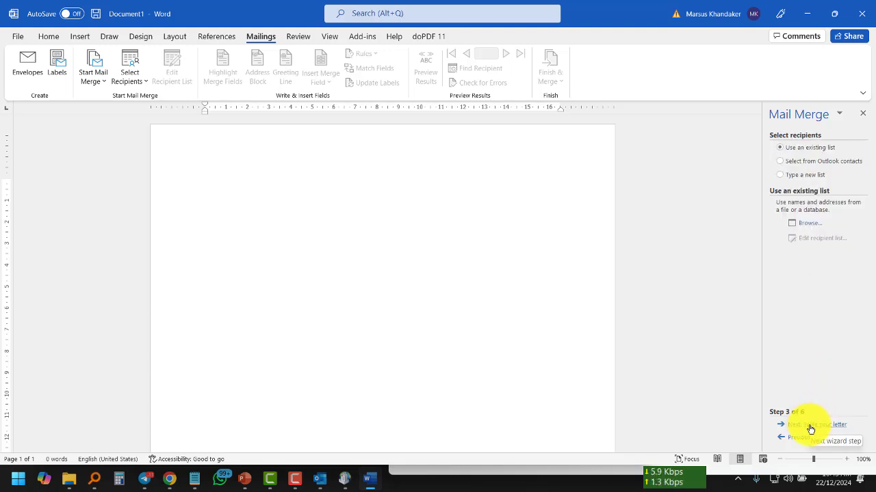
Step: Load the merge recipients from Sheet1$ of mail test.xlsx in Downloads, treating the first row as column headers, and accept the list
{"action": "left_click", "coordinate": [808, 224]}
{"action": "scroll", "coordinate": [44, 178], "scroll_direction": "up", "scroll_amount": 5}
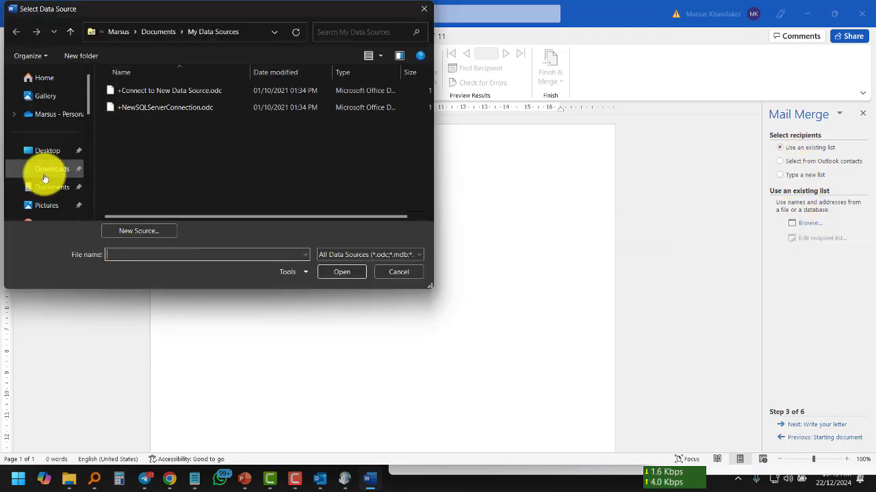
{"action": "left_click", "coordinate": [50, 171]}
{"action": "left_click", "coordinate": [157, 119]}
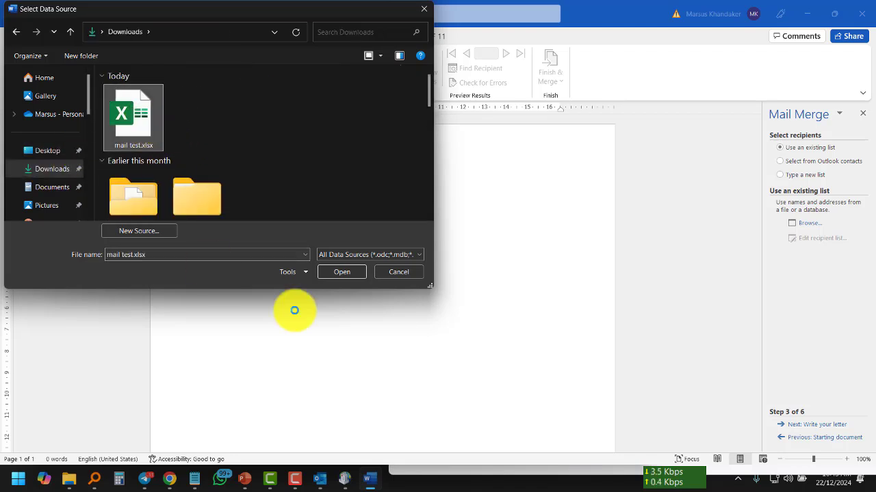
{"action": "left_click", "coordinate": [340, 273]}
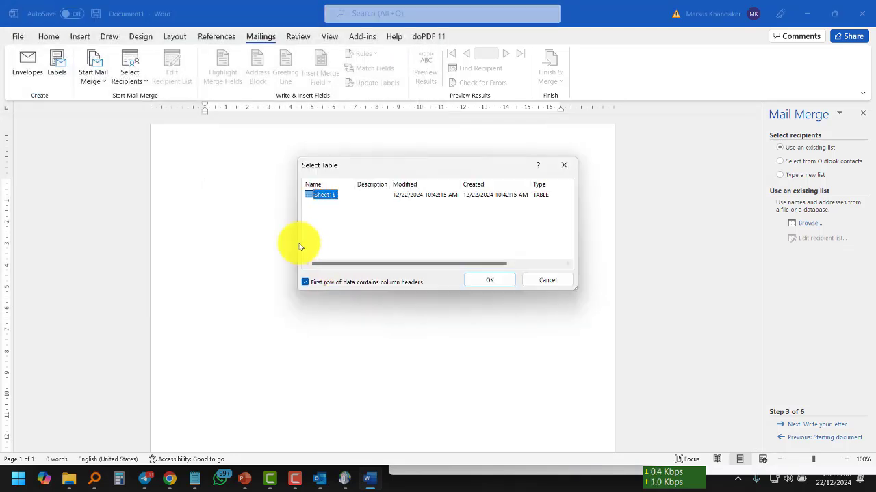
{"action": "left_click", "coordinate": [490, 281]}
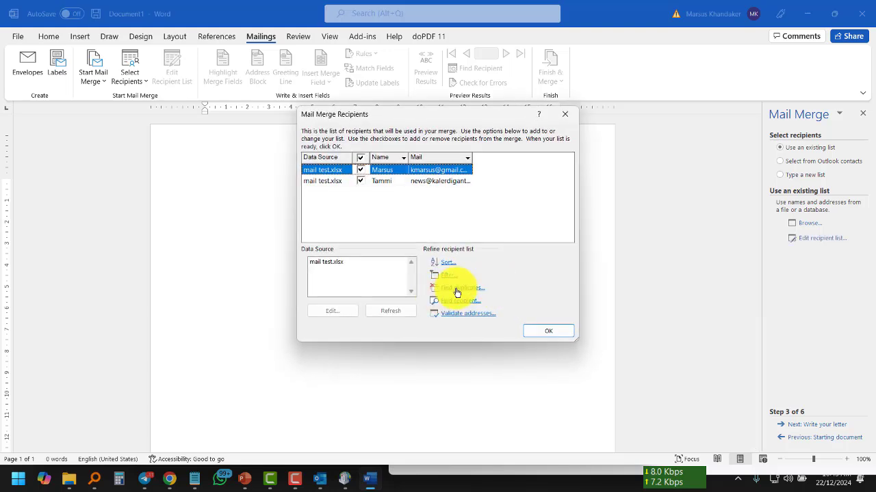
{"action": "left_click", "coordinate": [549, 333]}
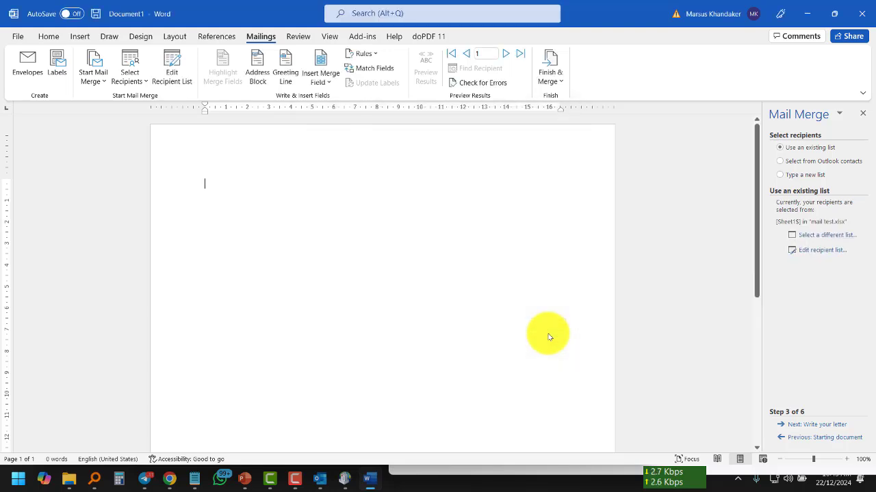
Step: Write the letter text "Hi," and "This is my letter." on separate lines, and go through the remaining merge wizard stages before closing it
{"action": "left_click", "coordinate": [813, 425]}
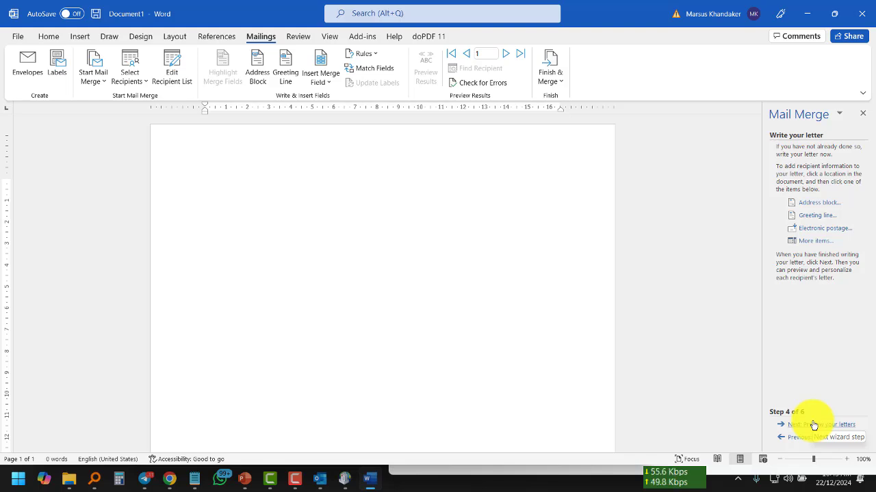
{"action": "left_click", "coordinate": [254, 180]}
{"action": "type", "text": "Hi,"}
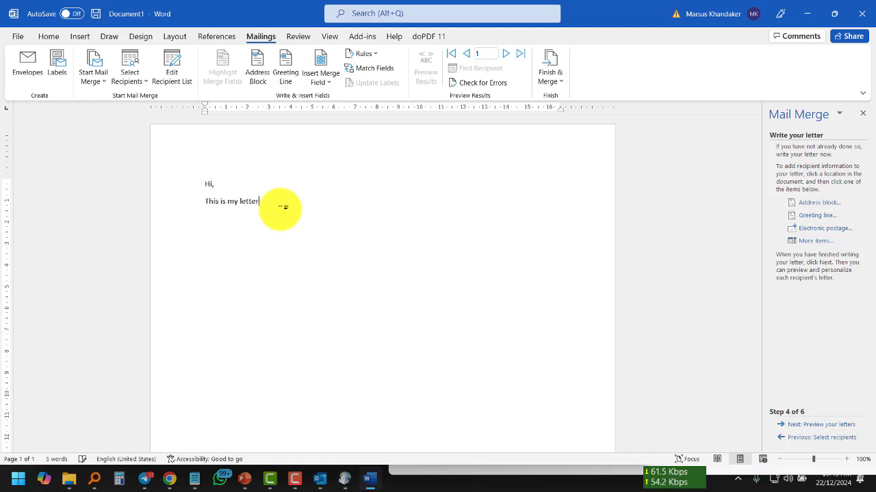
{"action": "left_click", "coordinate": [836, 425]}
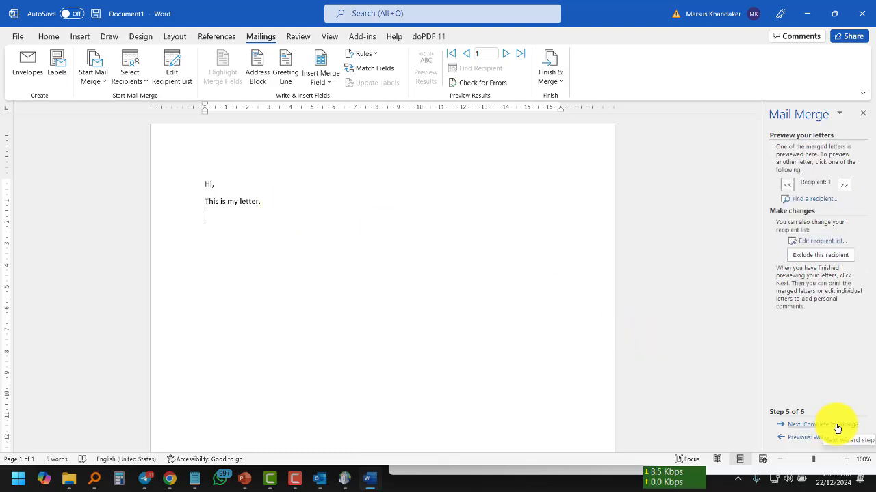
{"action": "left_click", "coordinate": [837, 428]}
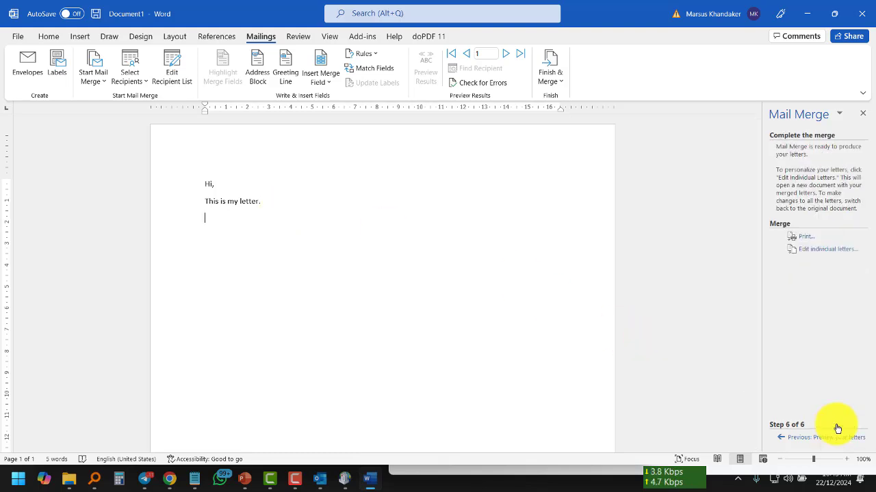
{"action": "left_click", "coordinate": [863, 113]}
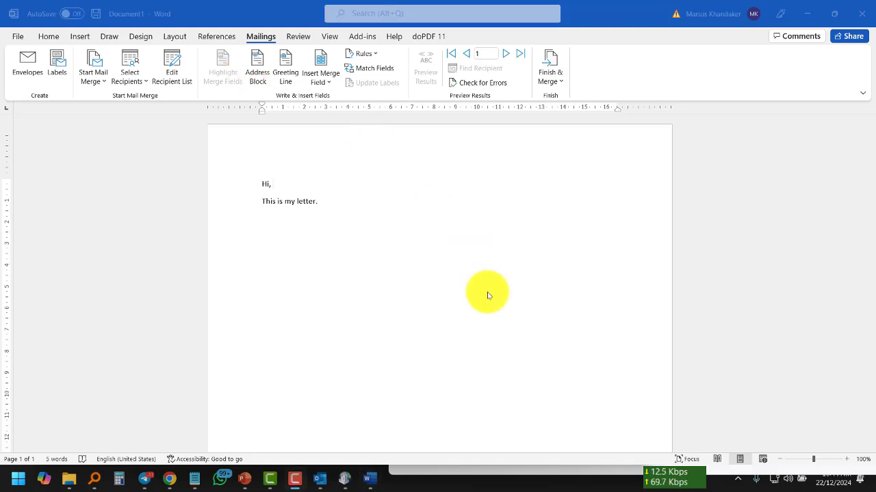
Step: Insert the floral frame picture download.jpeg from the Downloads folder into the letter
{"action": "left_click", "coordinate": [80, 37]}
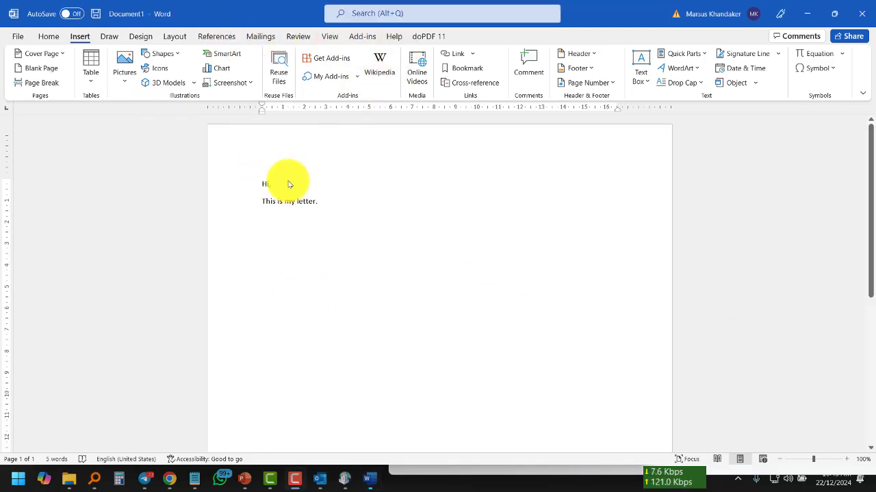
{"action": "left_click", "coordinate": [123, 68]}
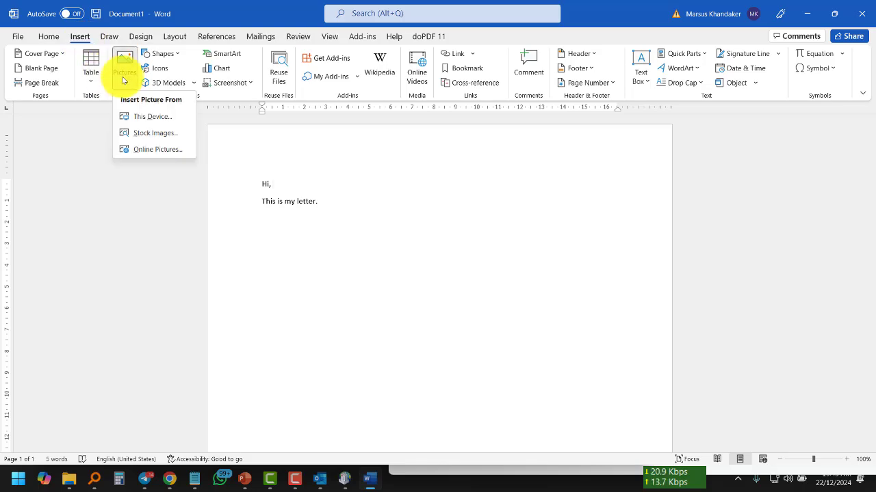
{"action": "left_click", "coordinate": [130, 116]}
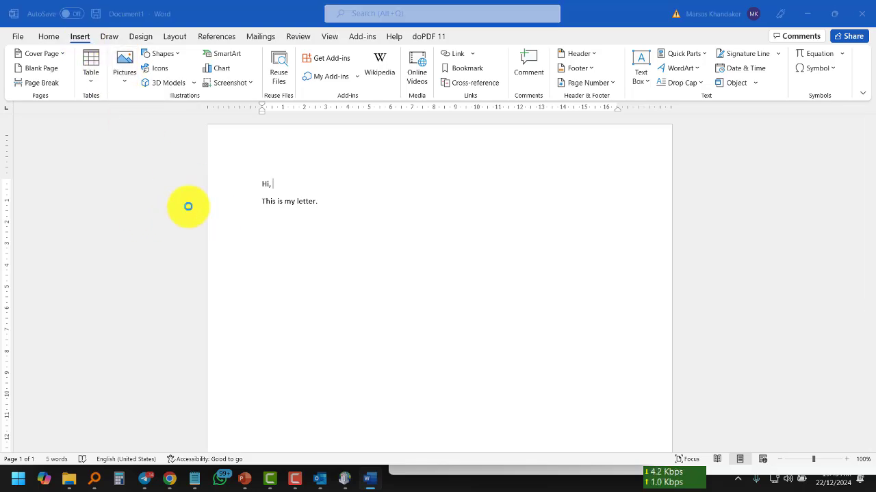
{"action": "left_click", "coordinate": [55, 130]}
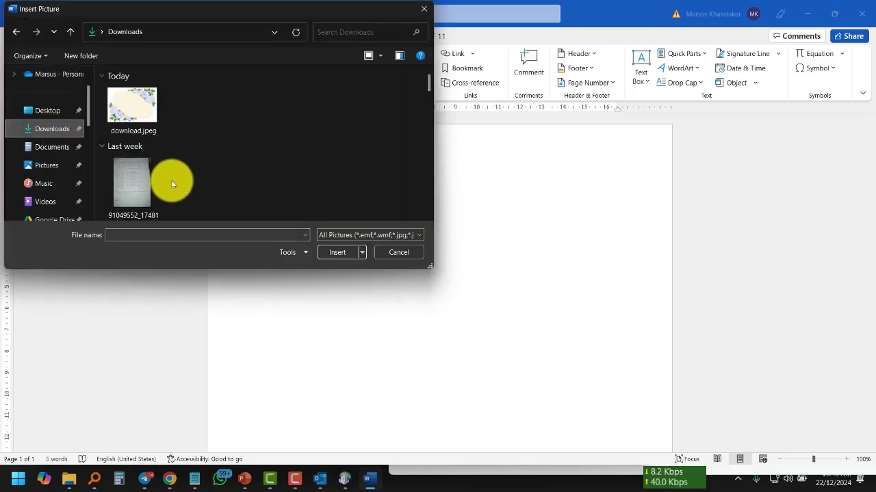
{"action": "double_click", "coordinate": [136, 109]}
Step: Enlarge the floral picture to about 10.58 by 15.14 cm and set its text wrapping to Behind Text
{"action": "left_click_drag", "start_coordinate": [425, 287], "coordinate": [582, 409]}
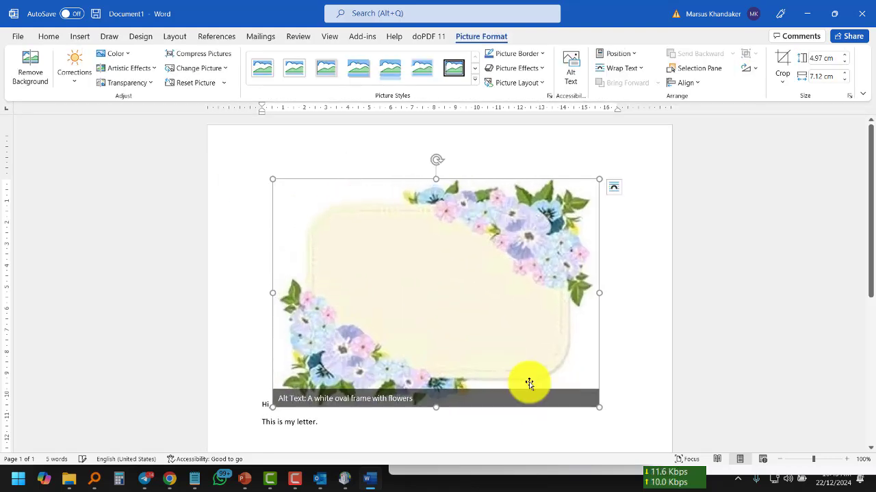
{"action": "left_click", "coordinate": [629, 68]}
{"action": "left_click", "coordinate": [631, 163]}
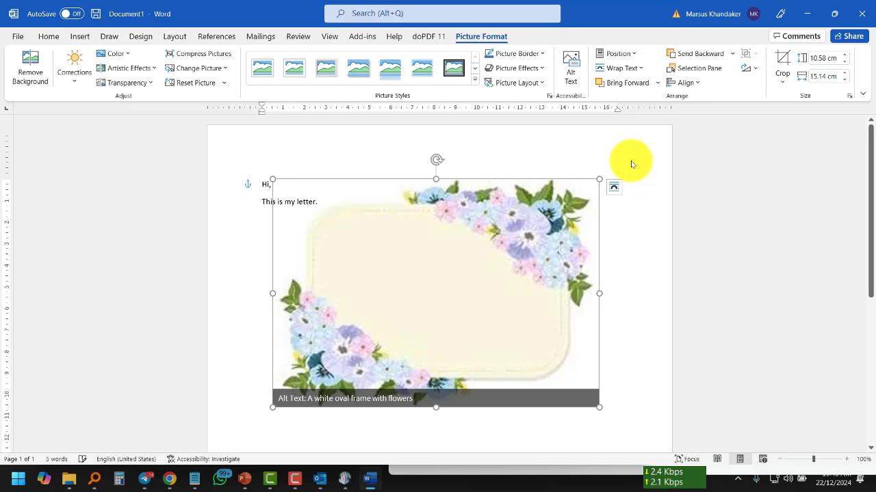
Step: Move the letter text "Hi," and "This is my letter." from the page into a new Simple Text Box
{"action": "left_click", "coordinate": [261, 197]}
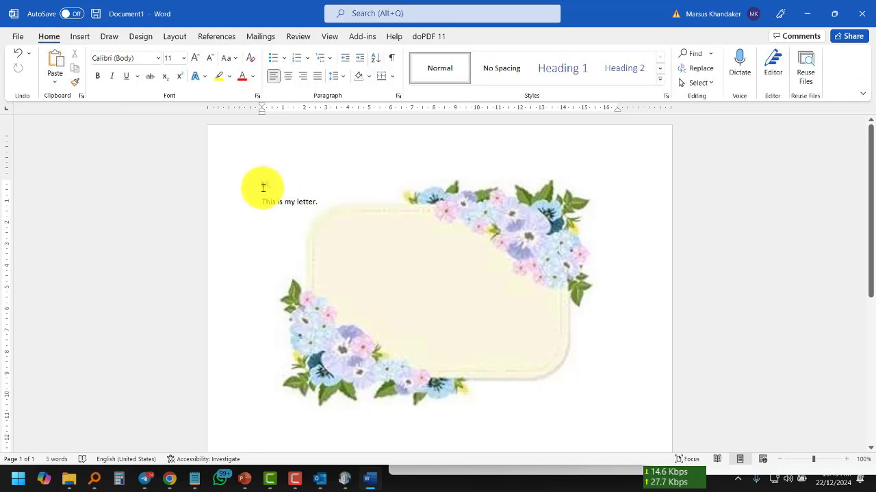
{"action": "left_click_drag", "start_coordinate": [264, 185], "coordinate": [310, 202]}
{"action": "key", "text": "Delete"}
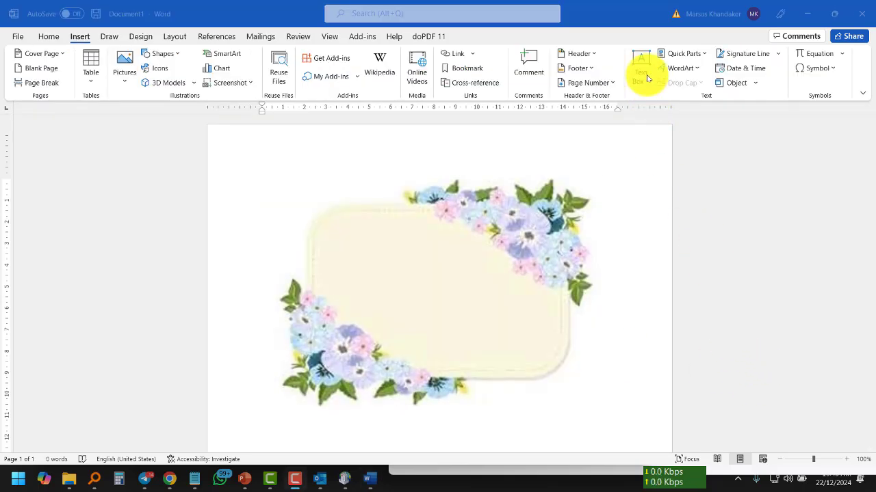
{"action": "left_click", "coordinate": [643, 69]}
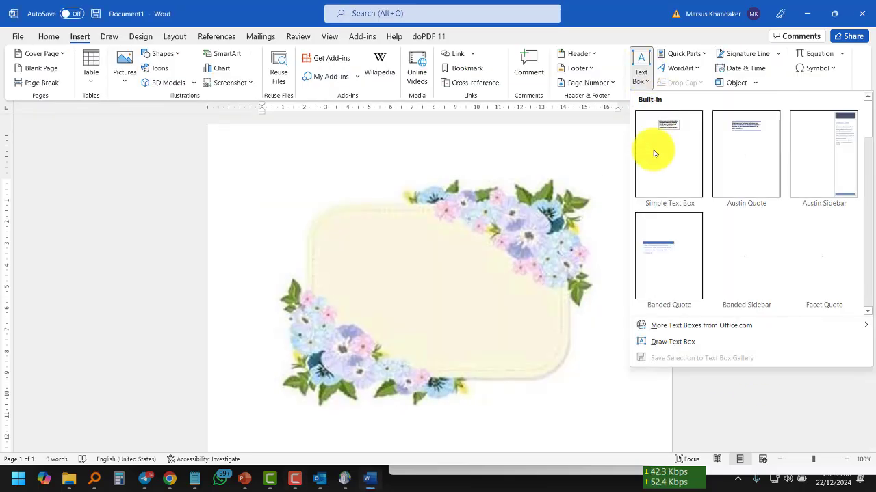
{"action": "left_click", "coordinate": [655, 147]}
{"action": "type", "text": "Hi,  This is my letter."}
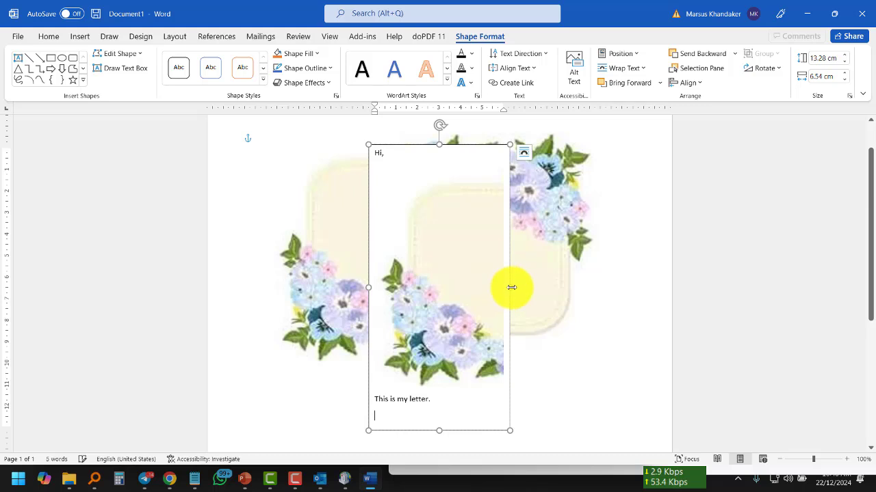
Step: Widen the text box to about 10.82 cm and delete the duplicate floral picture inside it
{"action": "left_click_drag", "start_coordinate": [511, 288], "coordinate": [601, 287]}
{"action": "left_click", "coordinate": [419, 200]}
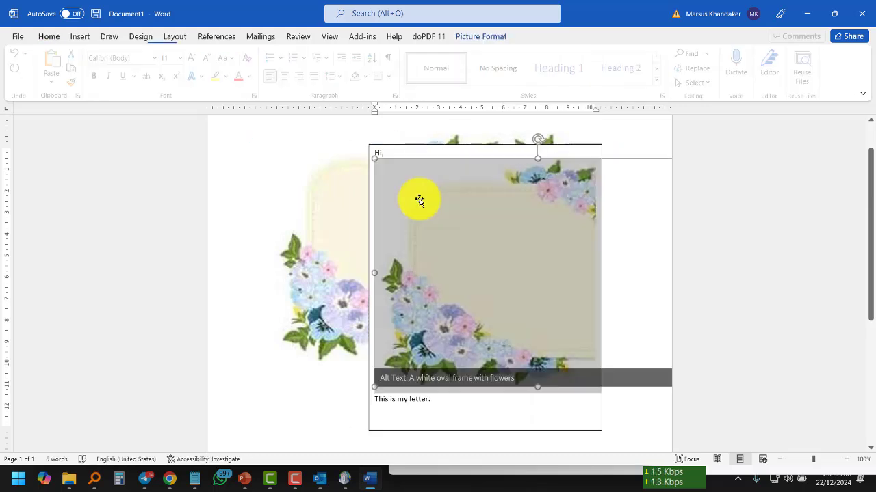
{"action": "key", "text": "Delete"}
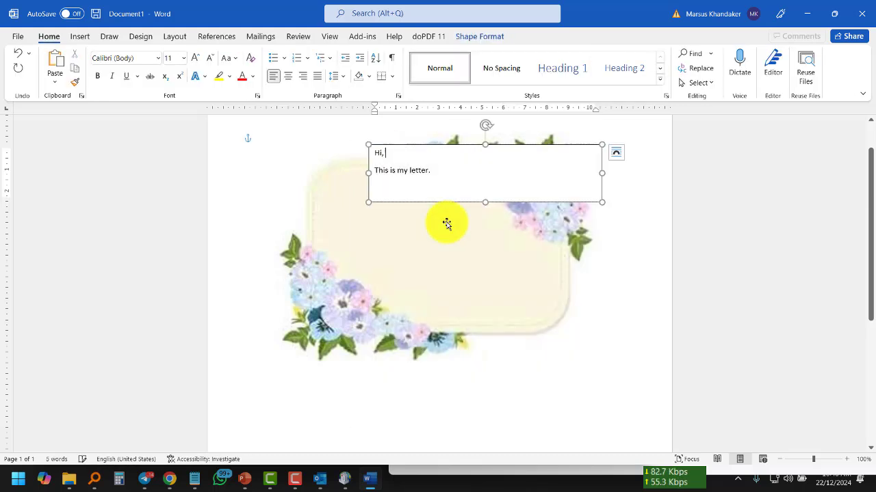
Step: Place the text box inside the floral frame at about 7.68 cm wide, with no fill and no outline
{"action": "left_click_drag", "start_coordinate": [441, 145], "coordinate": [392, 195]}
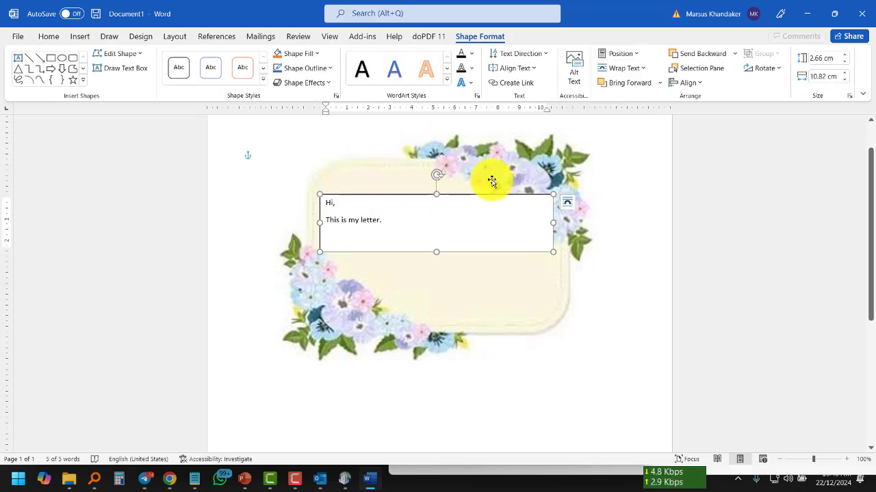
{"action": "left_click", "coordinate": [313, 57]}
{"action": "left_click", "coordinate": [304, 177]}
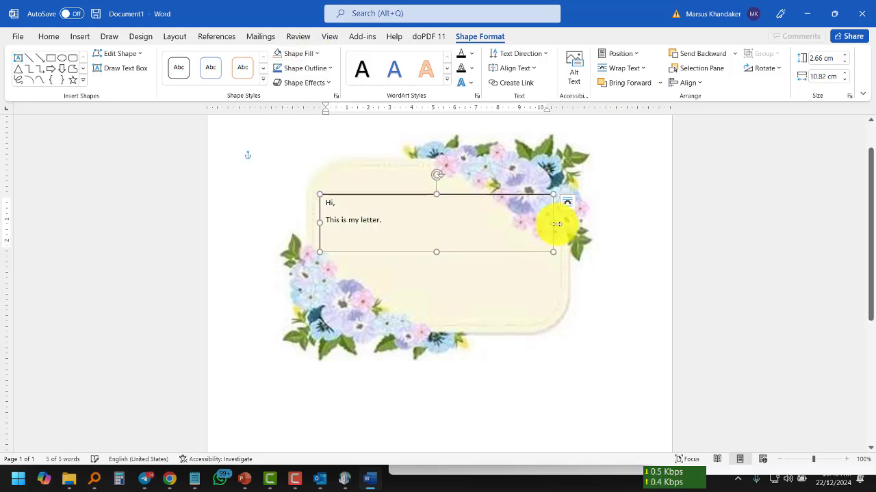
{"action": "left_click_drag", "start_coordinate": [543, 223], "coordinate": [485, 223]}
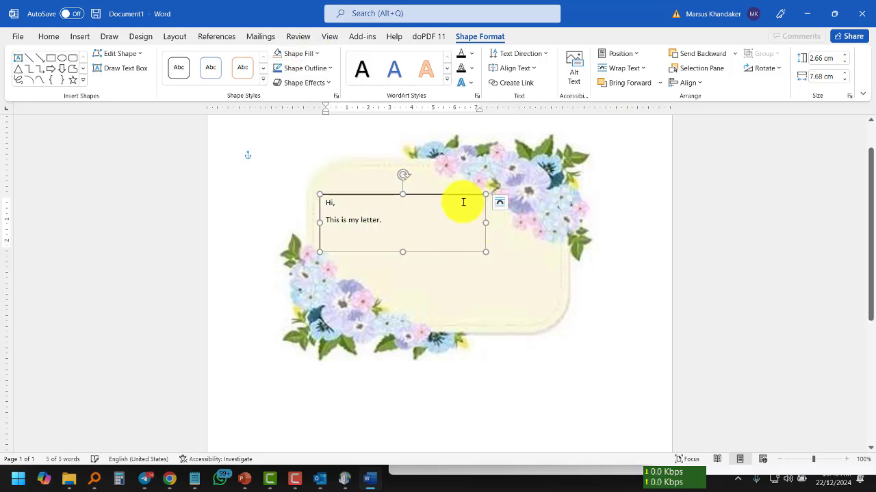
{"action": "left_click", "coordinate": [314, 68]}
{"action": "left_click", "coordinate": [310, 193]}
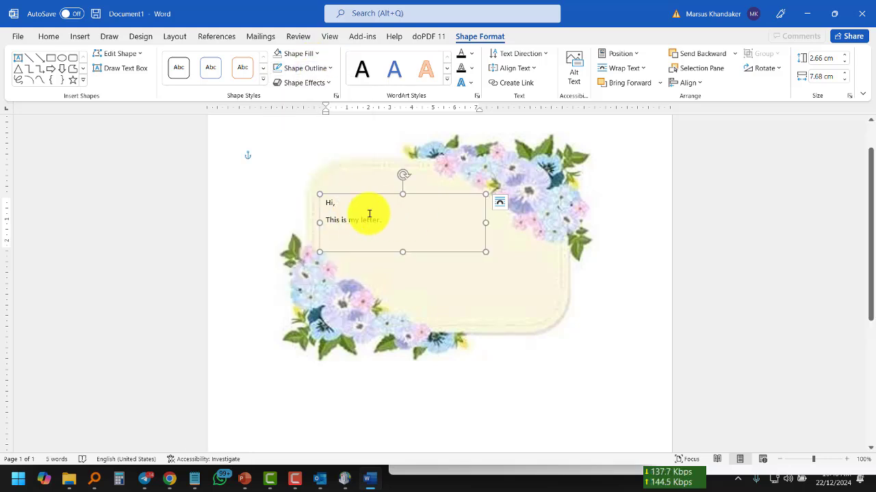
Step: Insert the Name merge field after "Hi," and step through the recipients in the merged letter preview, returning to the first record
{"action": "left_click", "coordinate": [260, 36]}
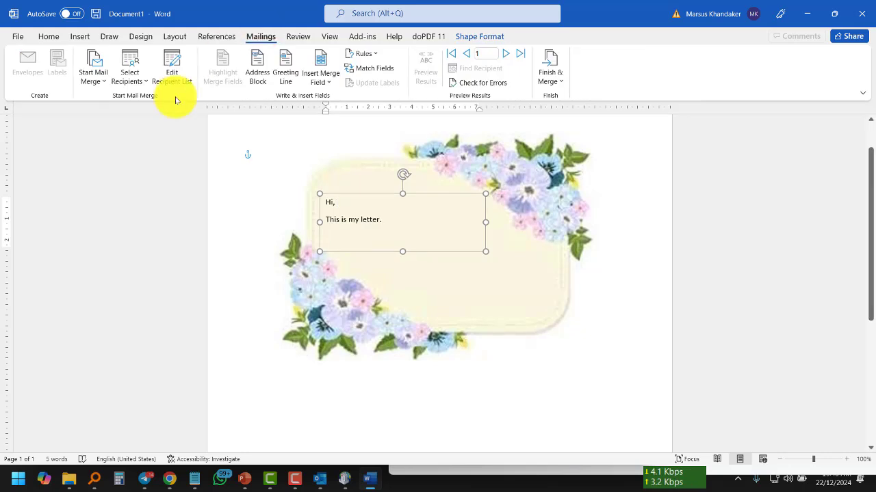
{"action": "left_click", "coordinate": [322, 102]}
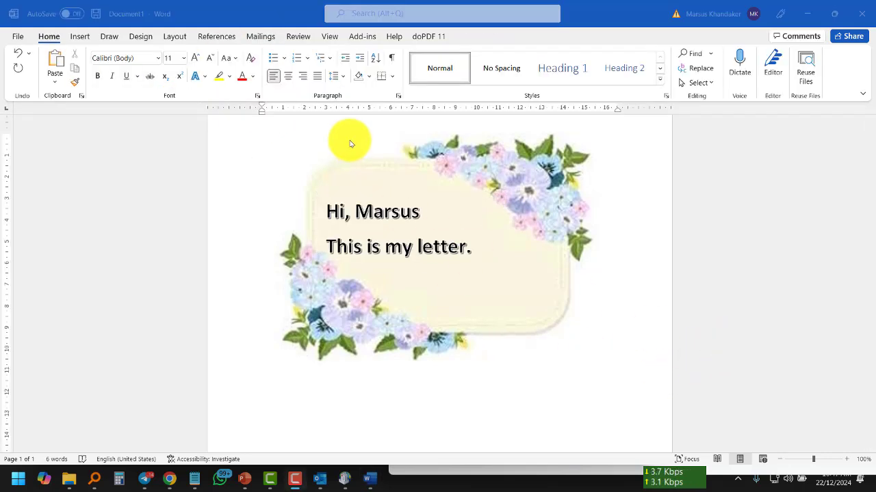
{"action": "left_click", "coordinate": [261, 37]}
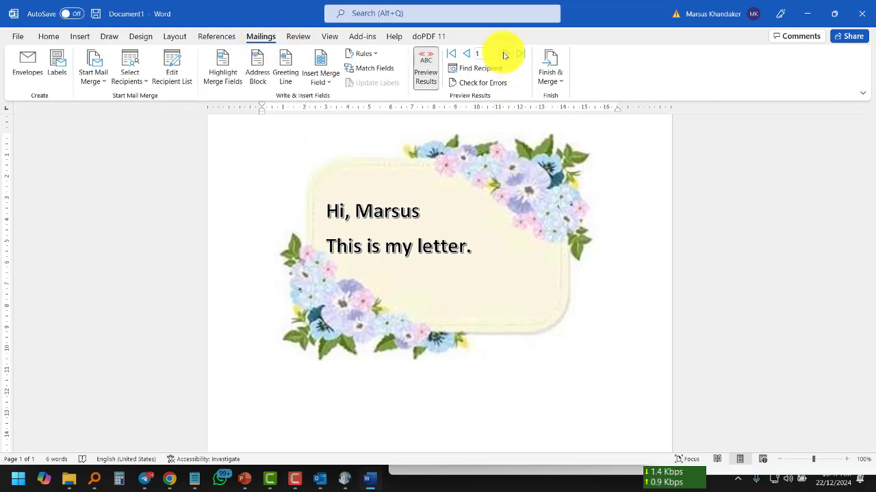
{"action": "left_click", "coordinate": [467, 54]}
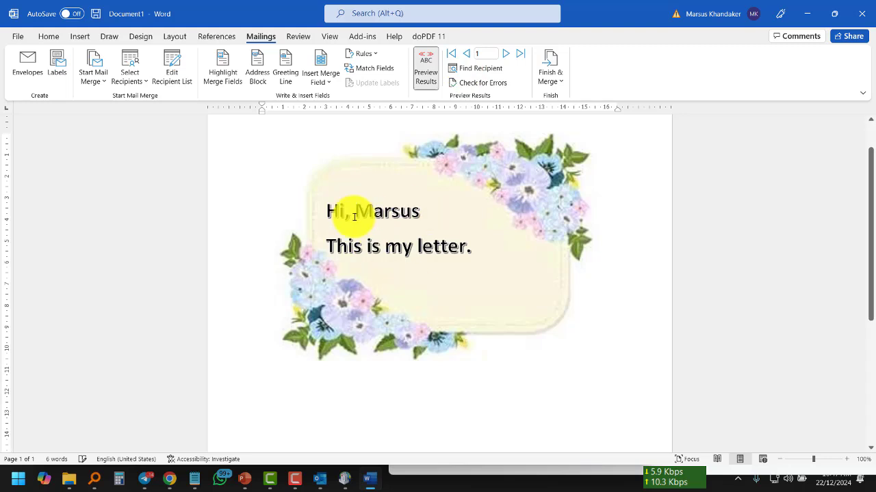
Step: Preview the second recipient's letter and set up an e-mail merge in Attachment format with the subject "this is just test wishing"
{"action": "left_click", "coordinate": [505, 53]}
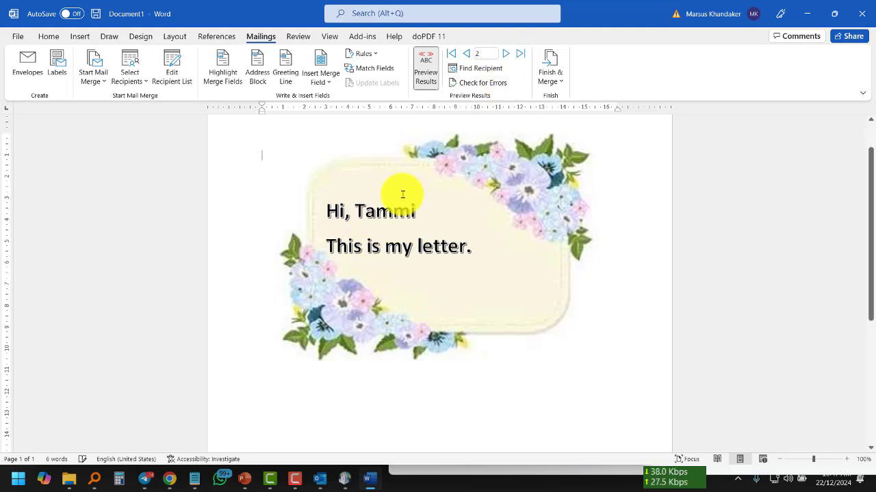
{"action": "left_click", "coordinate": [559, 82]}
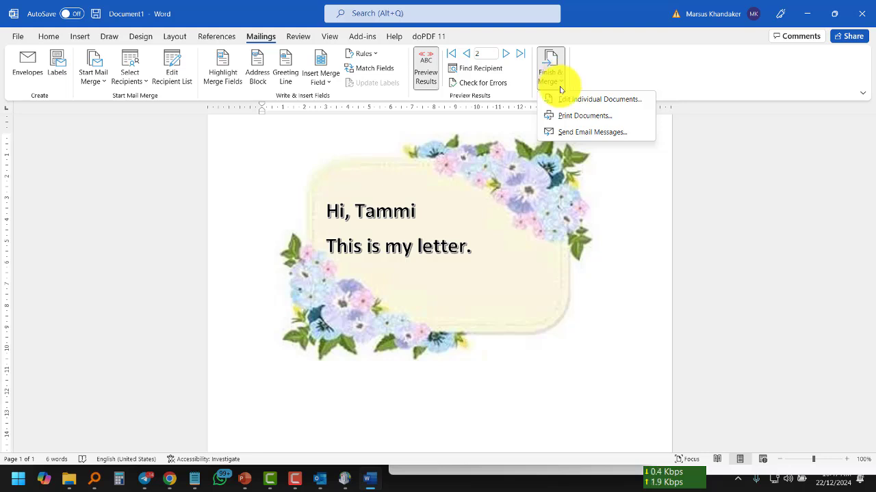
{"action": "left_click", "coordinate": [592, 132]}
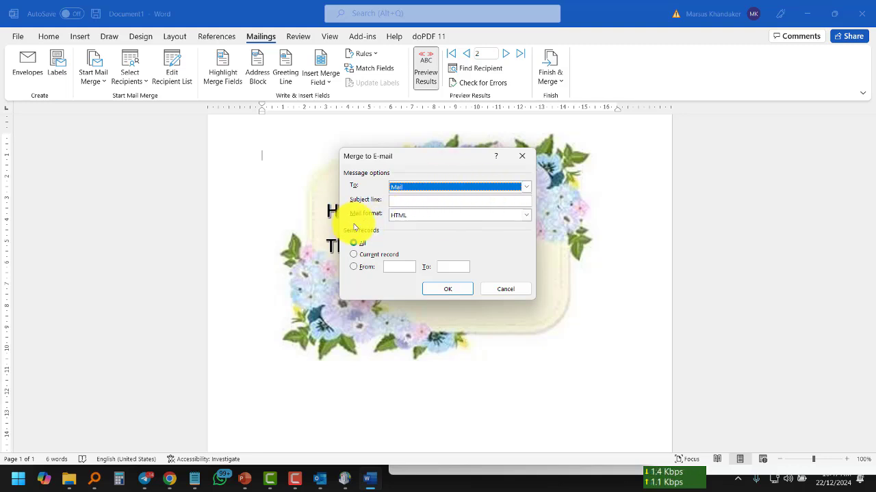
{"action": "left_click", "coordinate": [526, 218]}
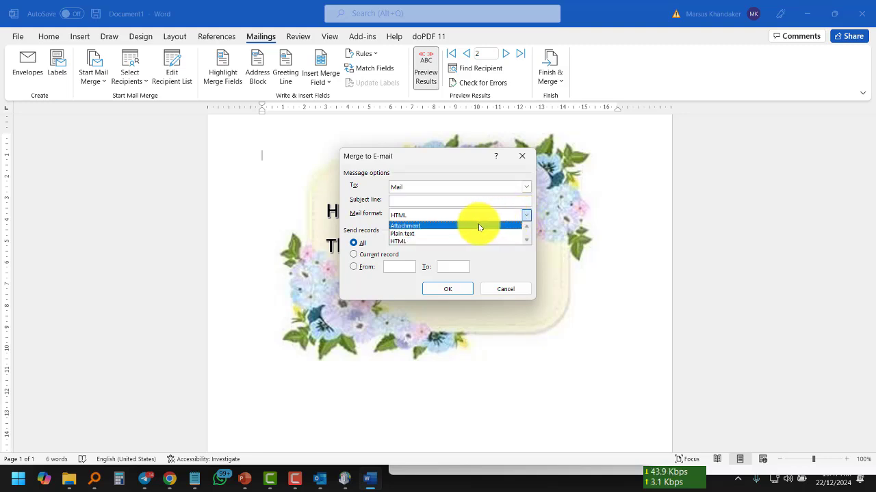
{"action": "left_click", "coordinate": [479, 227]}
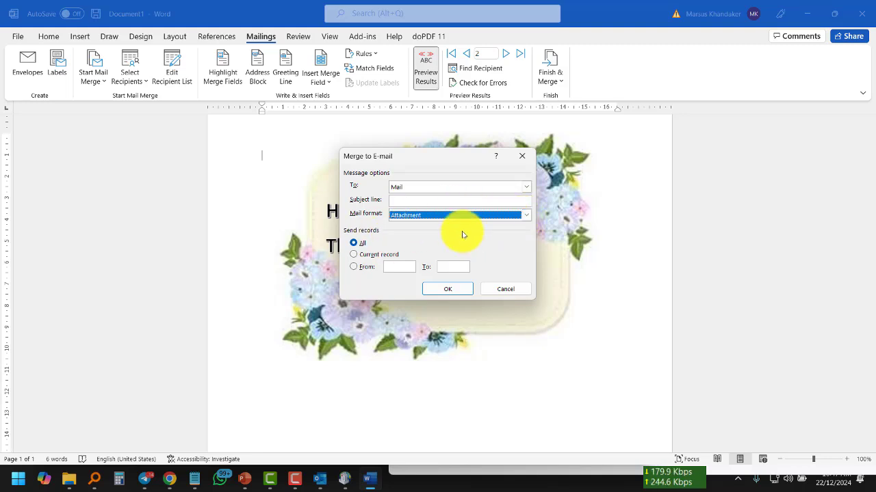
{"action": "left_click", "coordinate": [414, 202]}
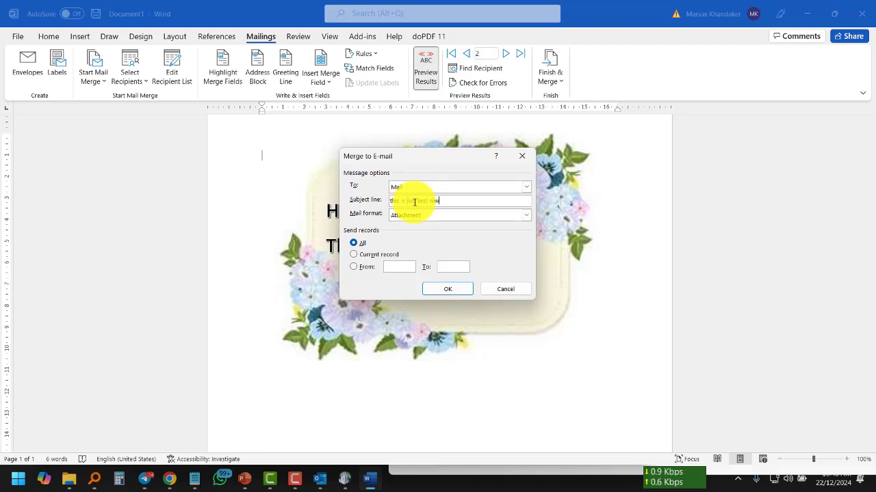
Step: Send the merged e-mails to all records, allowing access to Outlook's address information, and check Sent Items in Outlook
{"action": "left_click", "coordinate": [443, 290]}
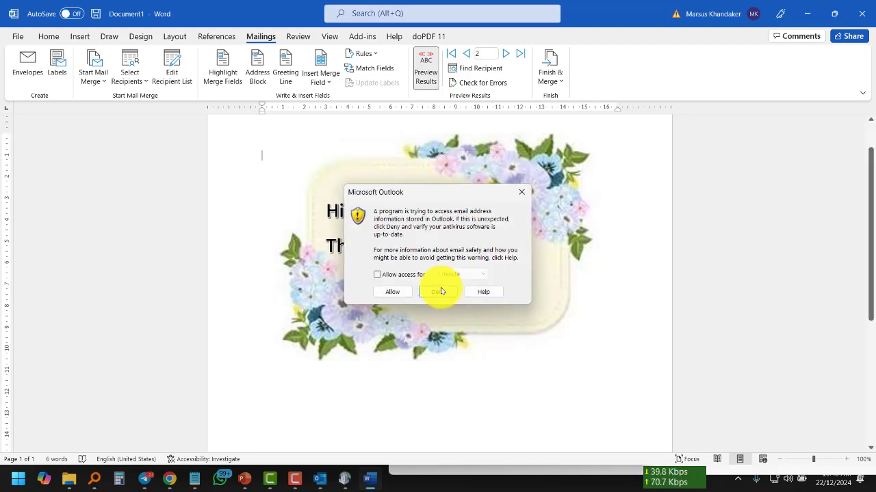
{"action": "left_click", "coordinate": [392, 292]}
{"action": "left_click", "coordinate": [391, 292]}
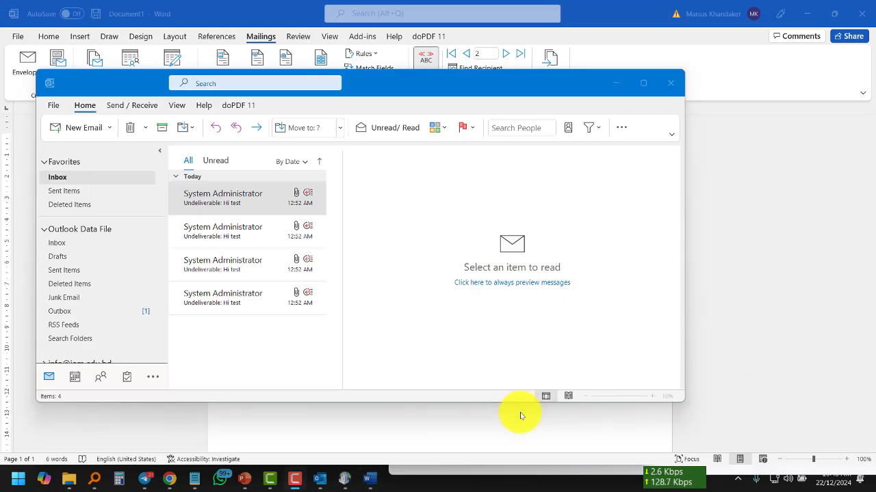
{"action": "left_click", "coordinate": [422, 83]}
{"action": "left_click", "coordinate": [64, 191]}
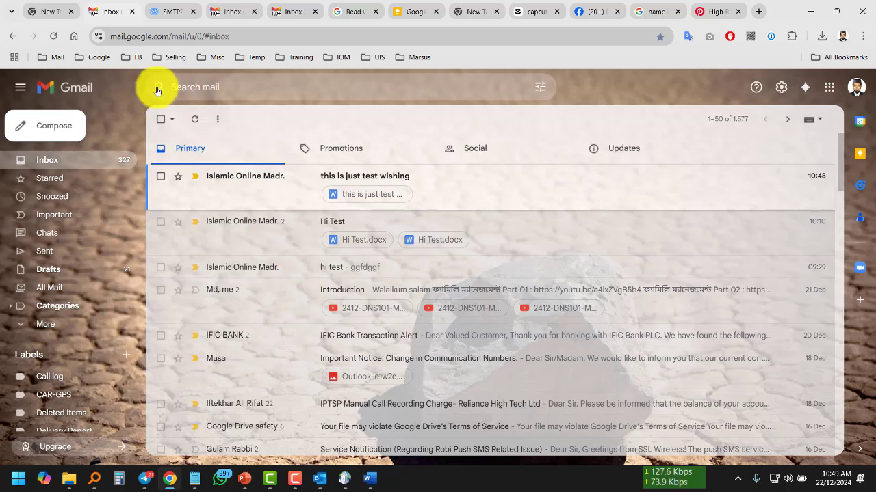
Step: In Gmail in Chrome, open the received "this is just test wishing" e-mail, preview its Word attachment and return to the inbox
{"action": "left_click", "coordinate": [397, 177]}
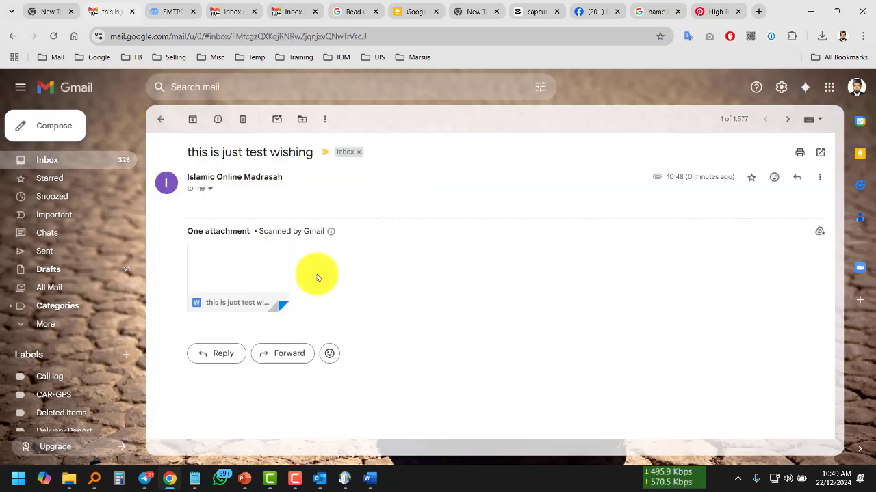
{"action": "left_click", "coordinate": [246, 270]}
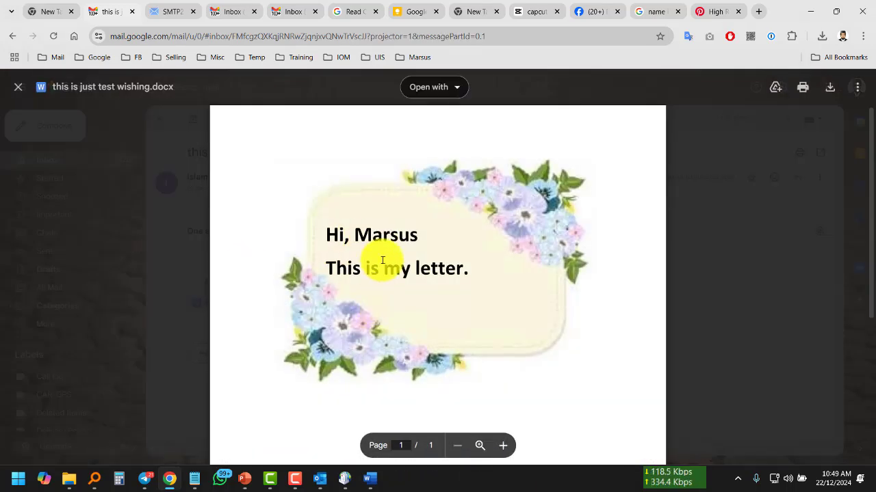
{"action": "left_click", "coordinate": [664, 235]}
{"action": "left_click", "coordinate": [50, 159]}
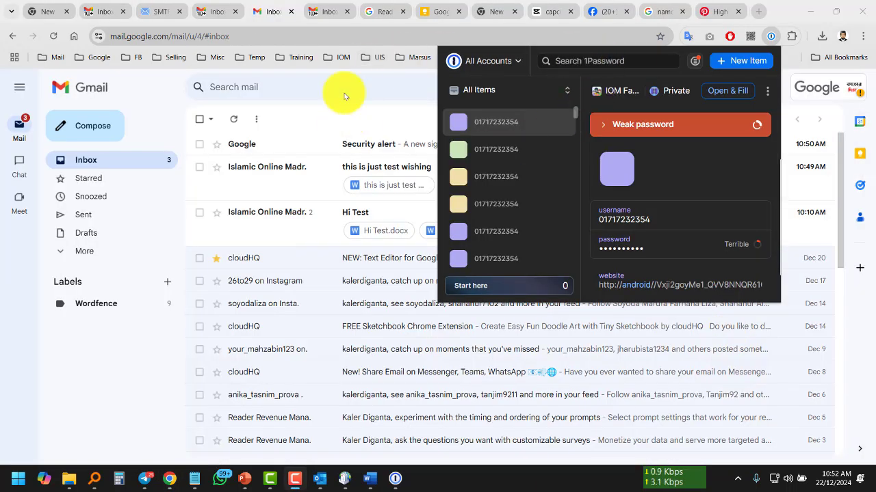
Step: In the second recipient's Gmail account, open the "this is just test wishing" e-mail and preview its Word attachment
{"action": "left_click", "coordinate": [146, 85]}
{"action": "left_click", "coordinate": [488, 177]}
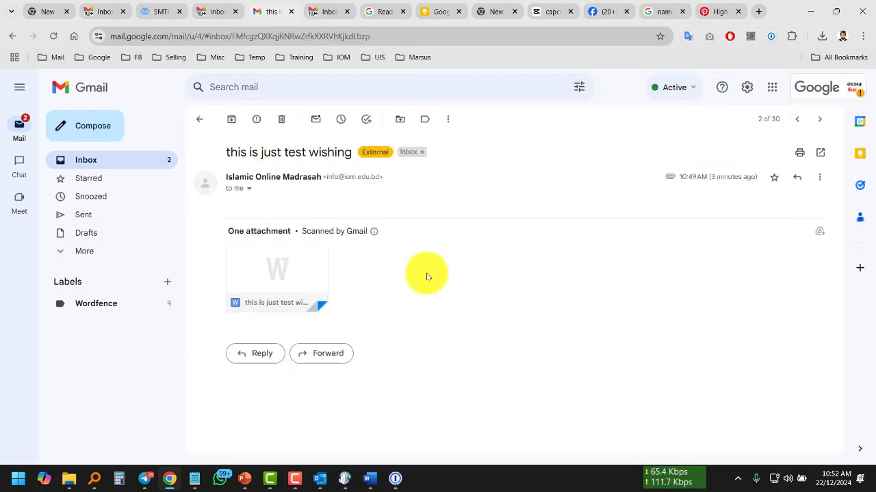
{"action": "left_click", "coordinate": [283, 263]}
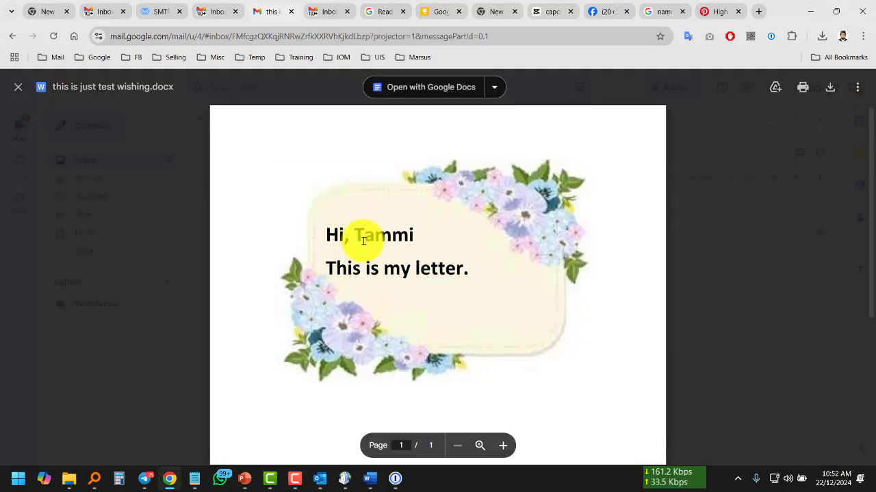
Step: Return to the first recipient's Gmail inbox and preview "this is just test wishing.docx" from its other open inbox tab
{"action": "left_click", "coordinate": [118, 16]}
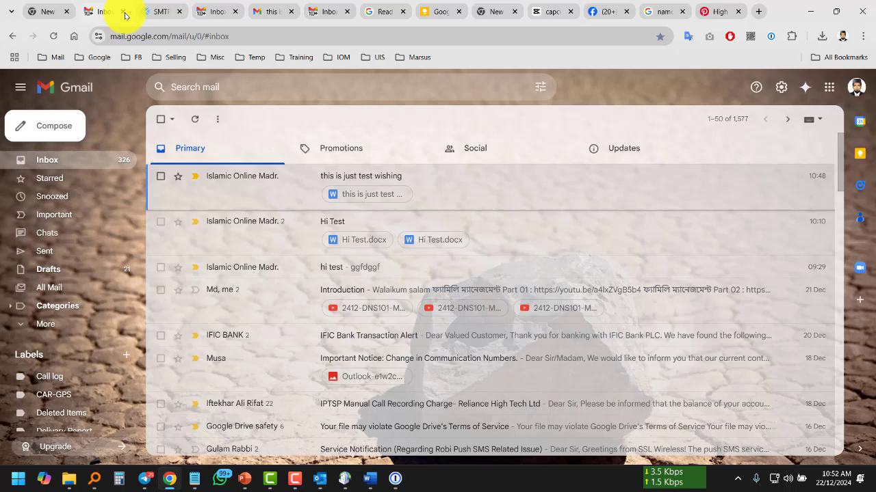
{"action": "left_click", "coordinate": [202, 11]}
{"action": "left_click", "coordinate": [371, 195]}
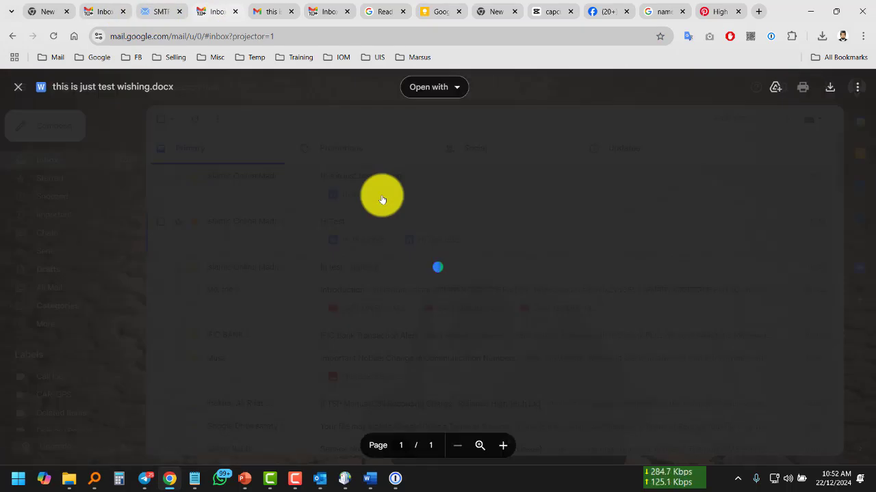